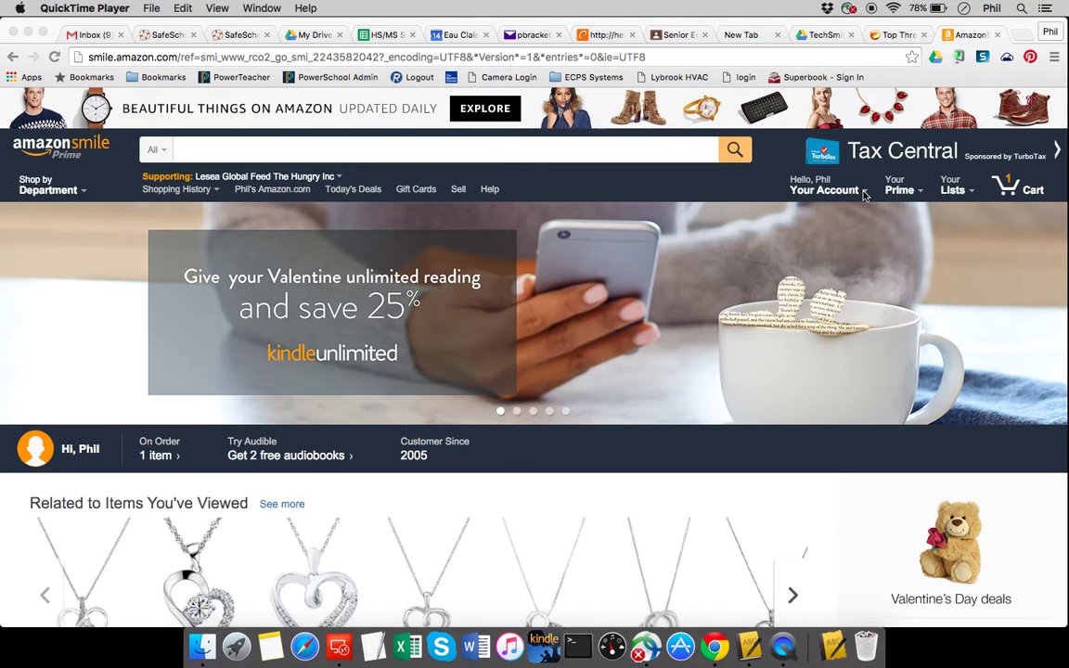
# Step: Open Manage Your Content and Devices from the account options and sign in with the account password
pyautogui.click(863, 195)
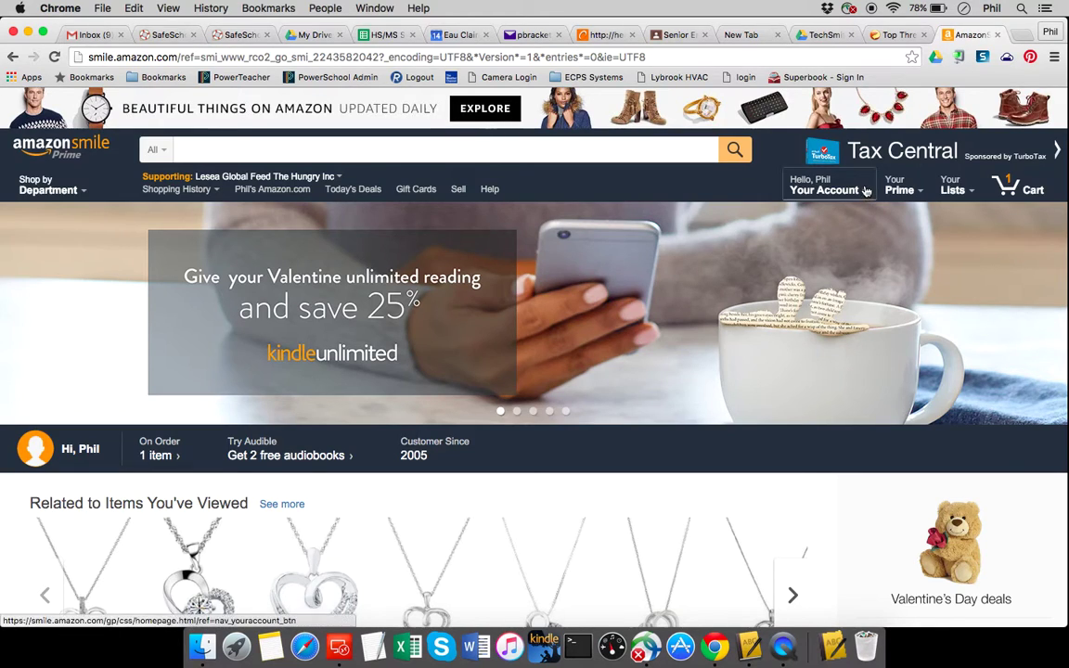
pyautogui.moveTo(863, 192)
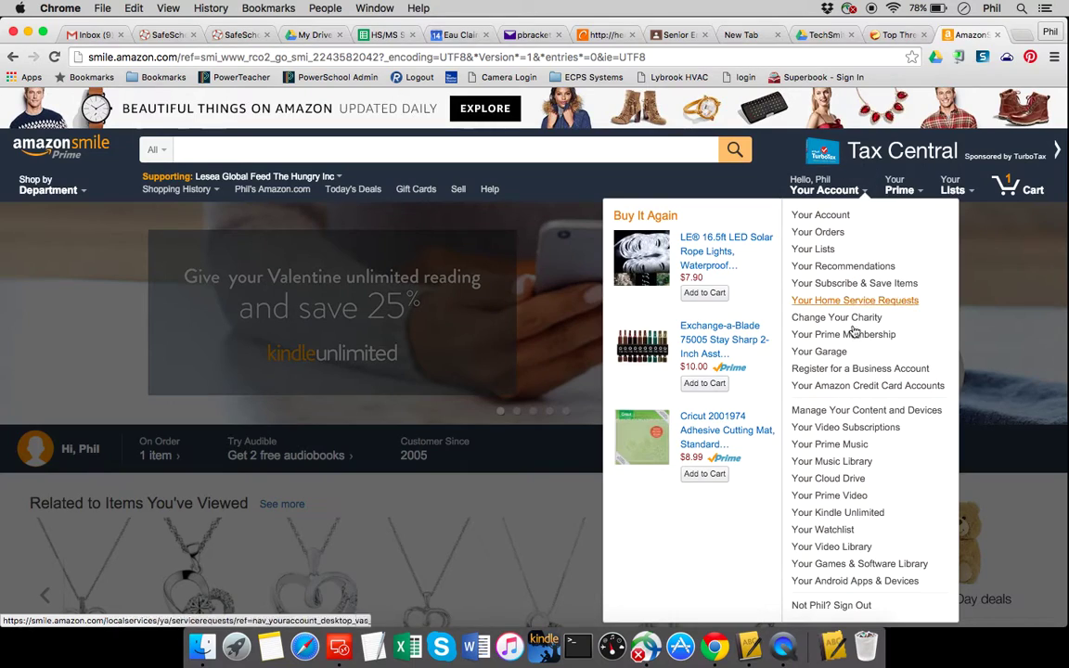
pyautogui.click(855, 416)
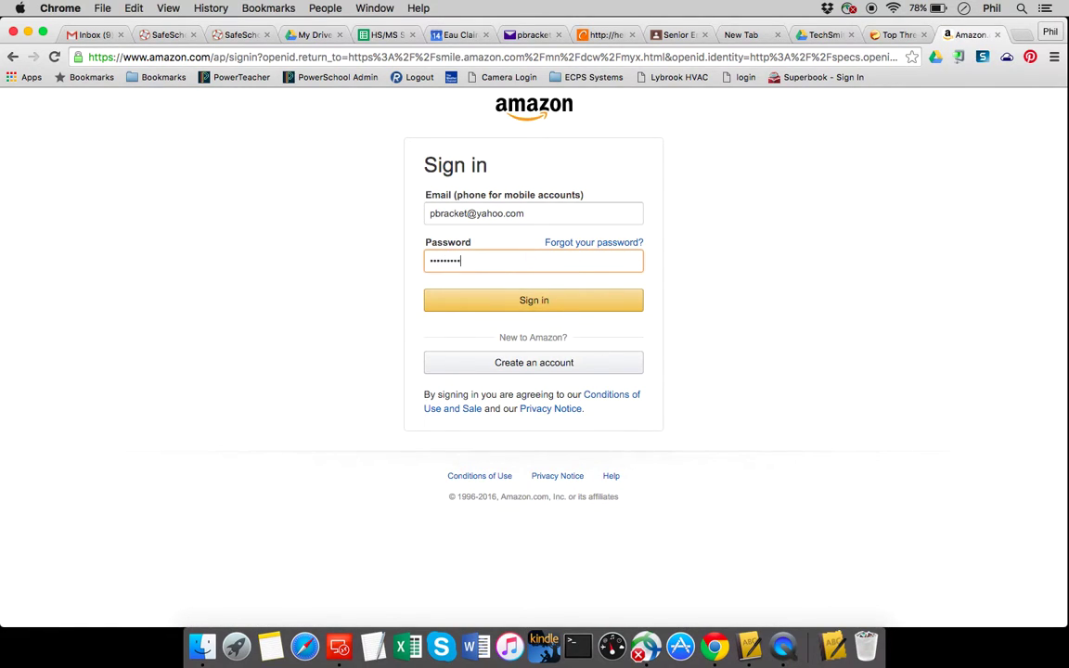
pyautogui.click(541, 304)
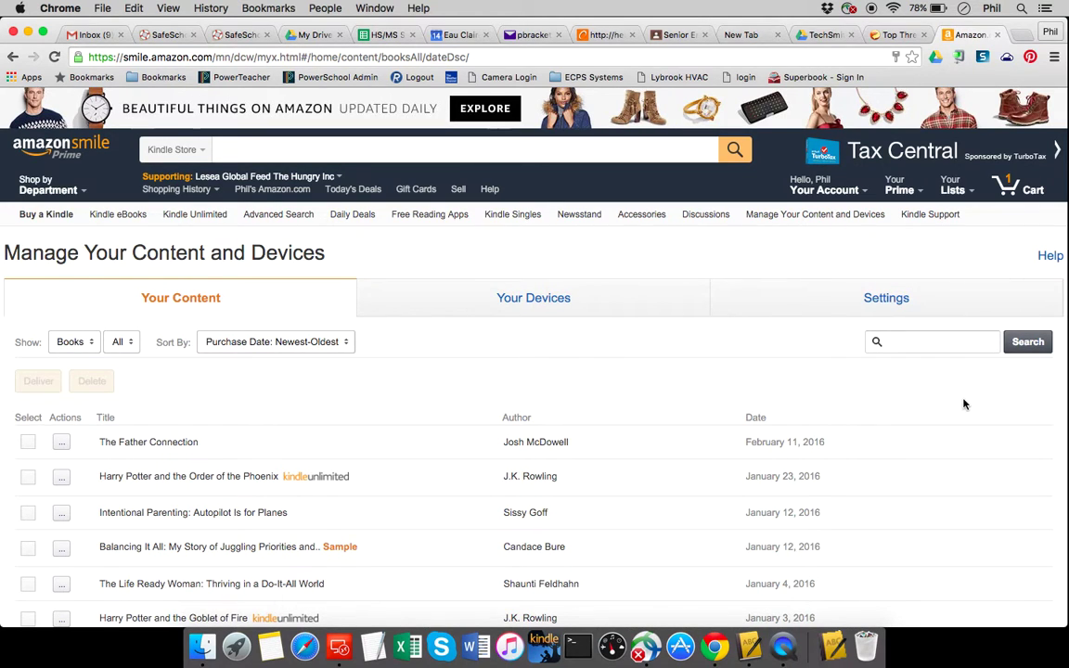
# Step: Look through the full list of Kindle books in the content library, from the newest purchase to the oldest
pyautogui.scroll(-1, 964, 404)
pyautogui.scroll(-12, 963, 404)
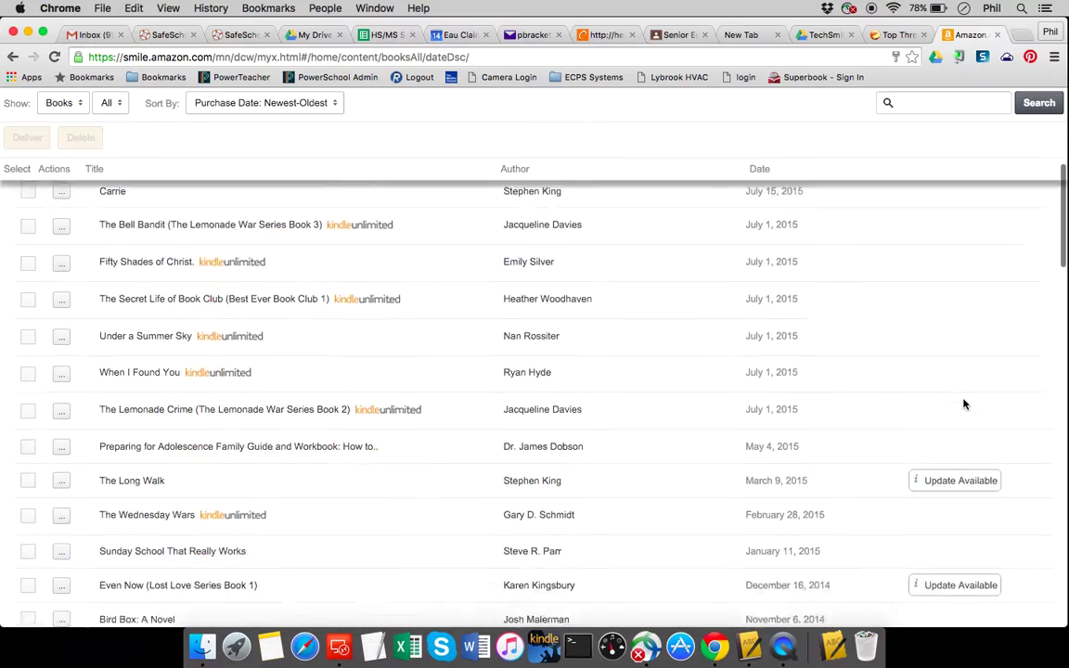
pyautogui.scroll(-13, 963, 403)
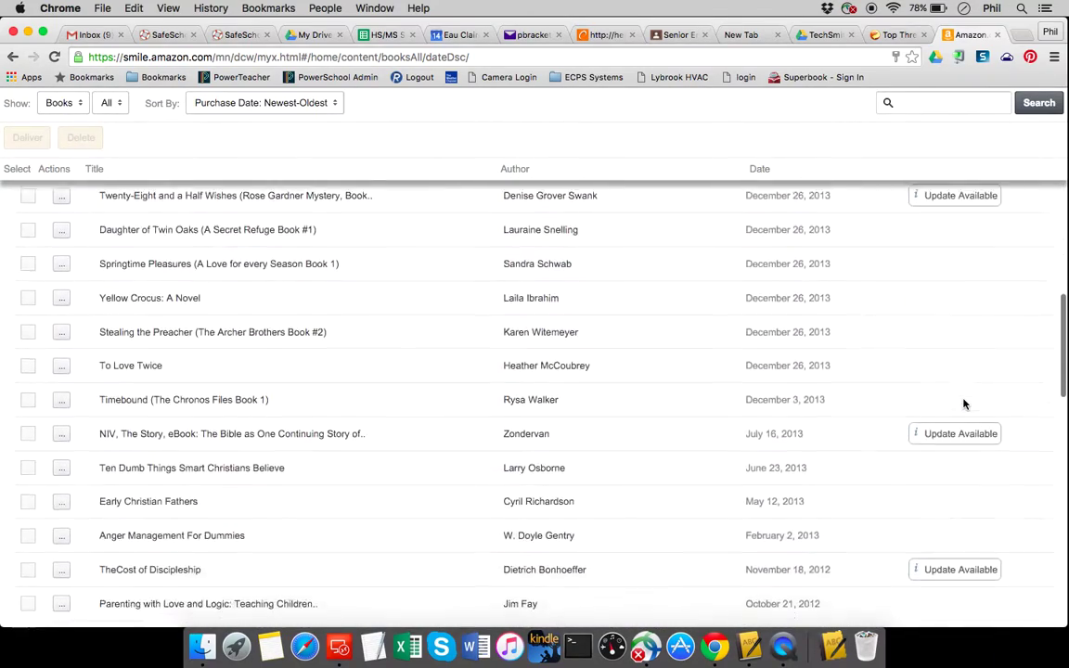
pyautogui.scroll(-12, 963, 403)
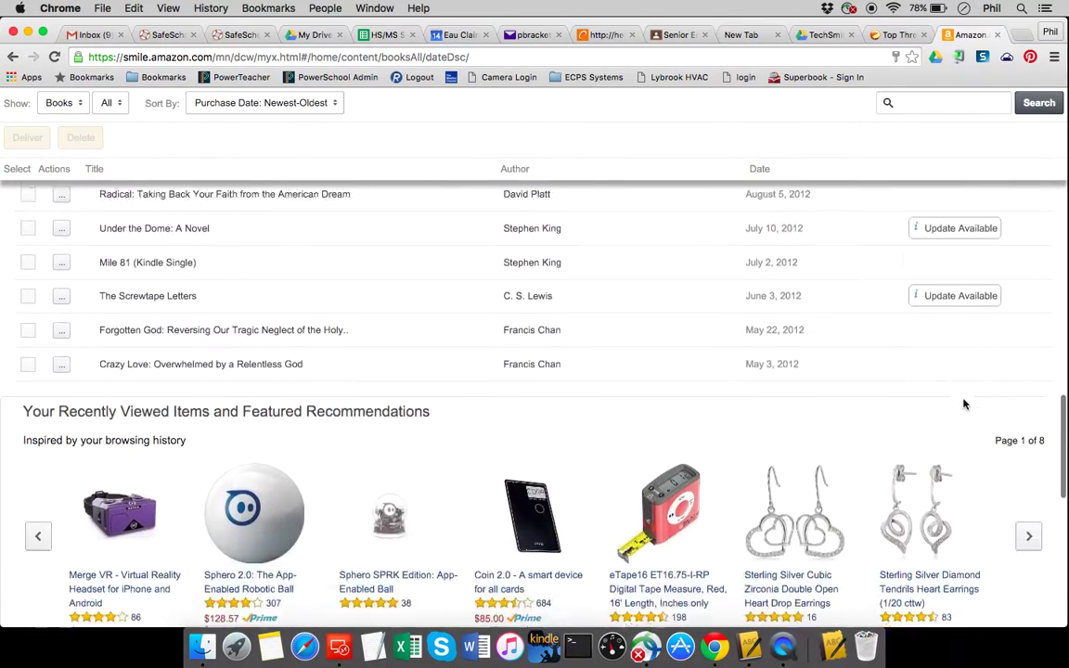
pyautogui.scroll(20, 963, 404)
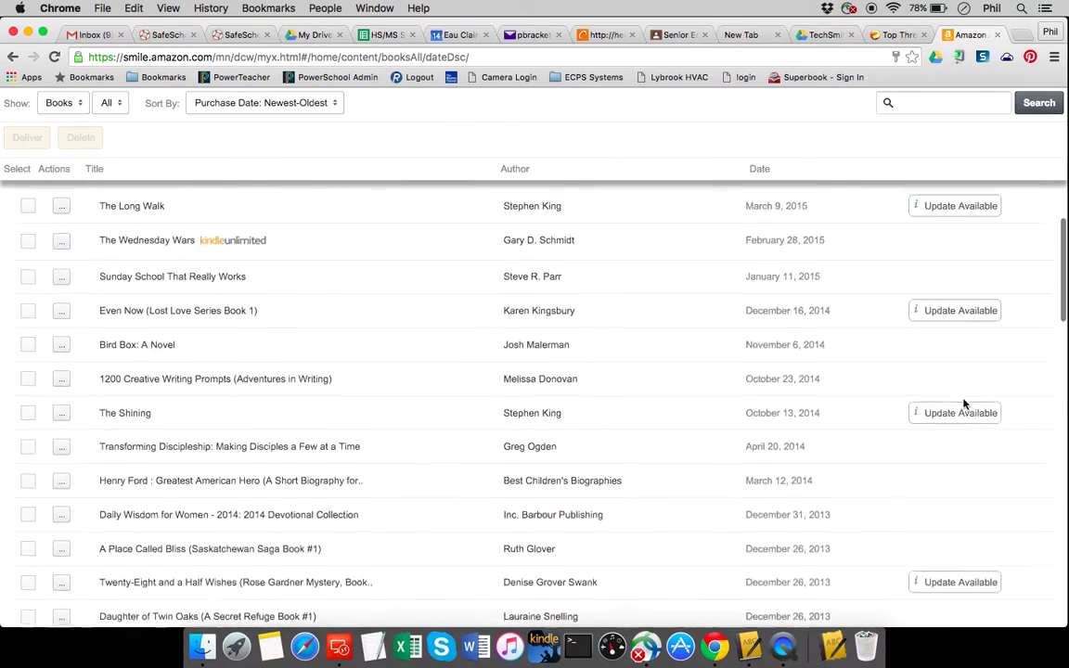
pyautogui.scroll(10, 963, 404)
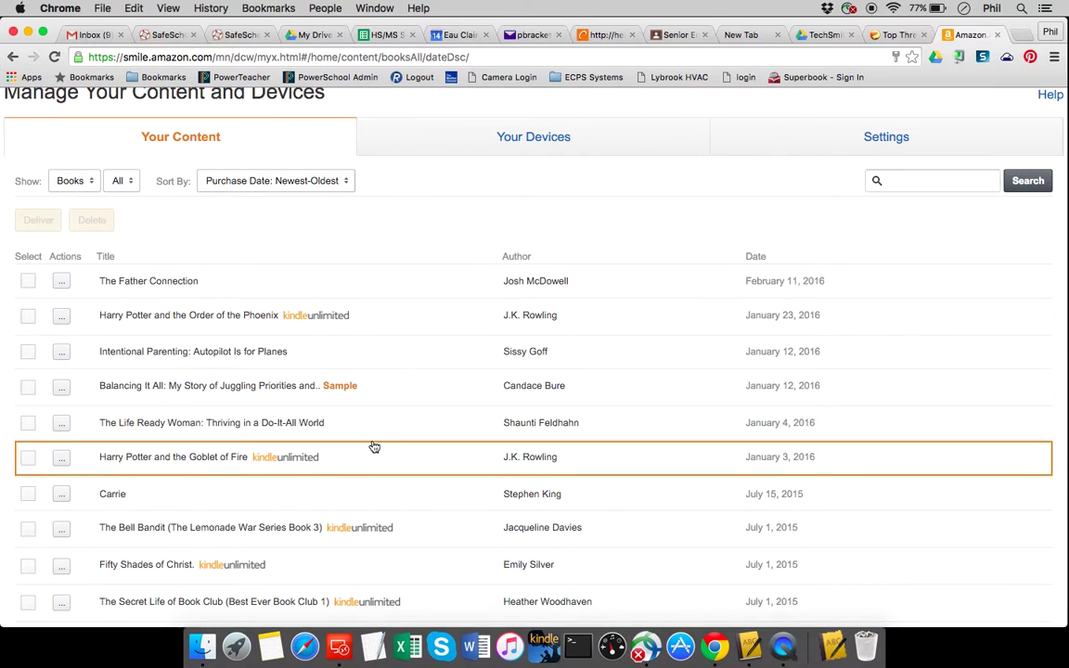
pyautogui.scroll(-3, 371, 444)
pyautogui.scroll(-10, 373, 446)
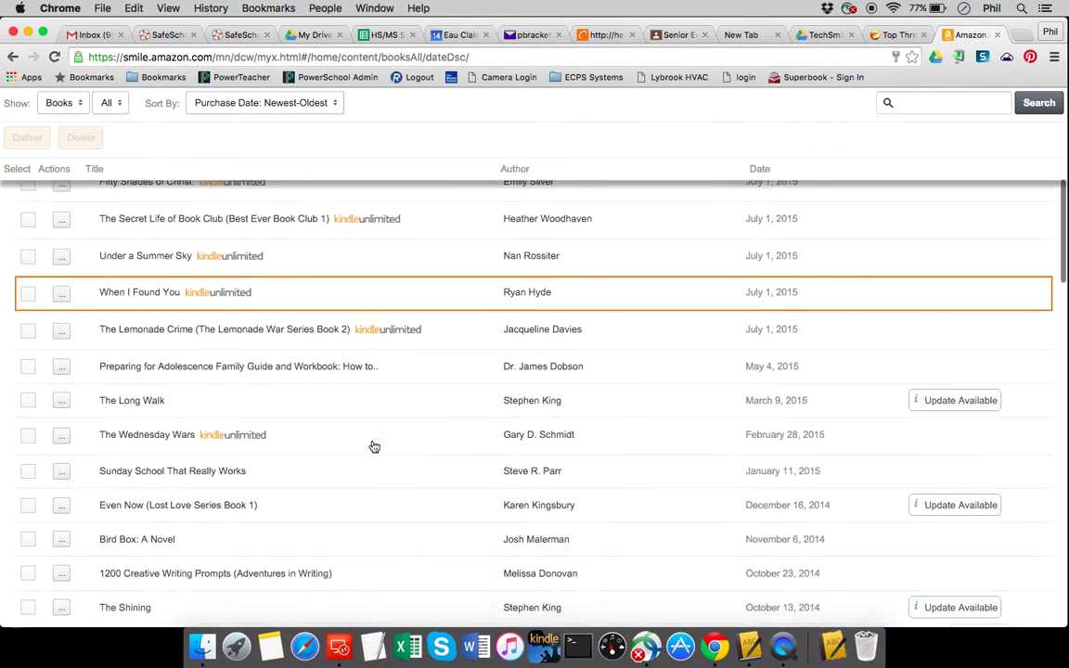
pyautogui.scroll(-10, 374, 446)
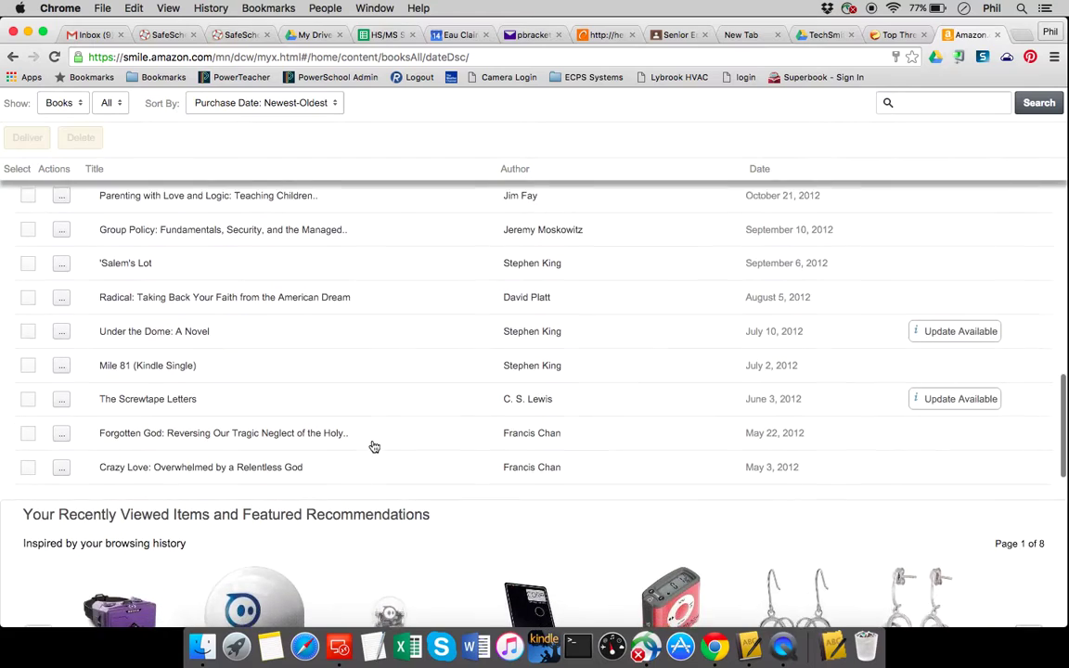
pyautogui.scroll(-2, 373, 446)
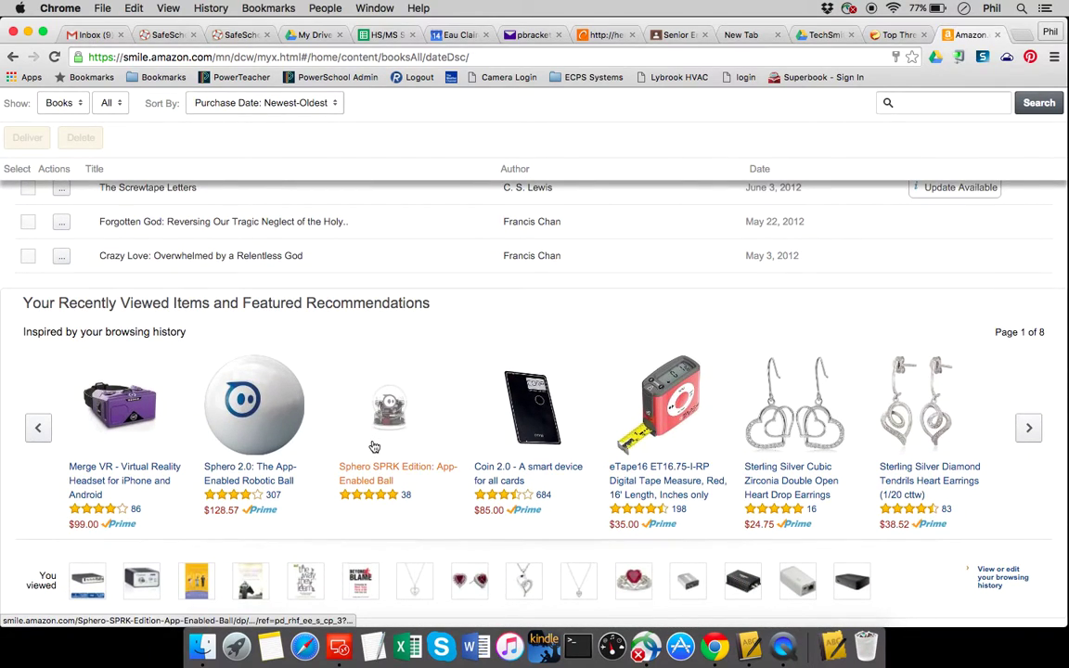
pyautogui.scroll(10, 374, 446)
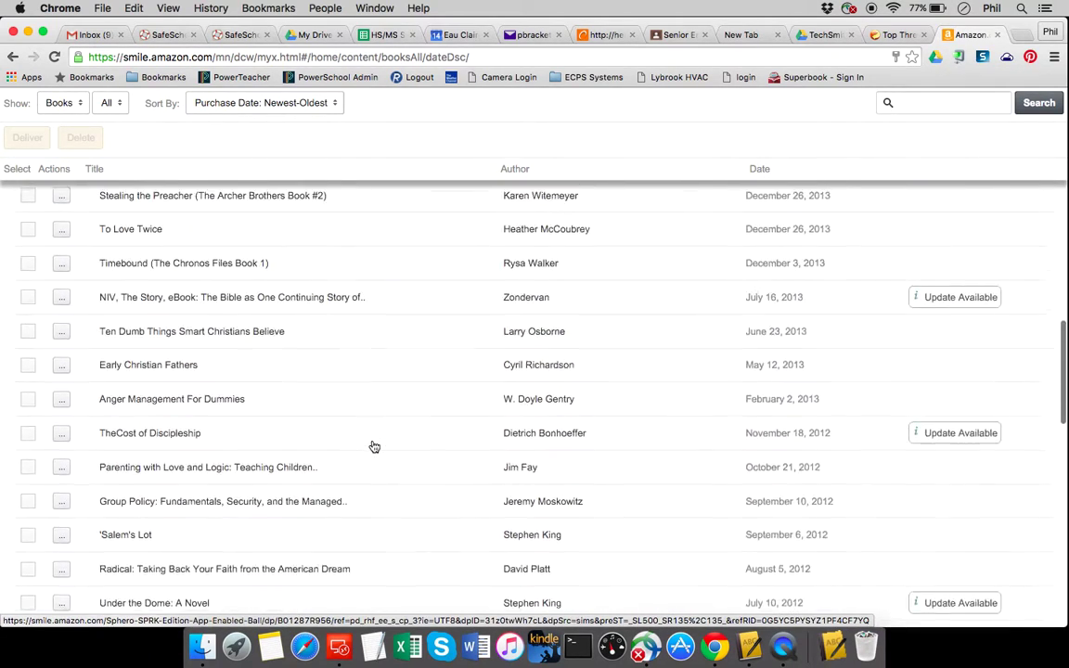
pyautogui.scroll(8, 374, 446)
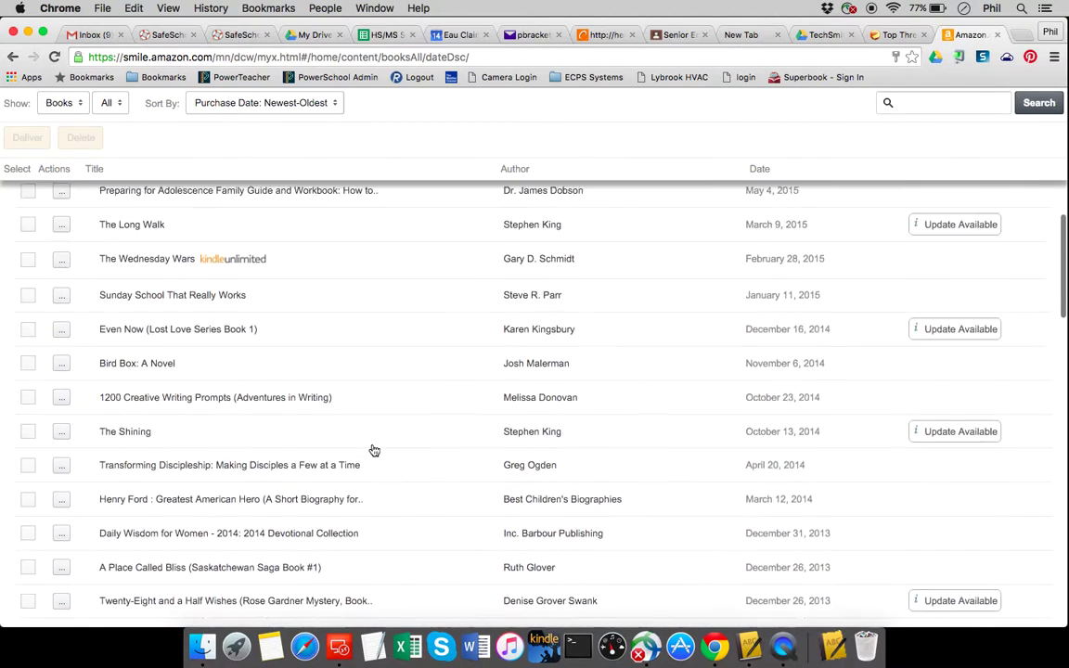
pyautogui.scroll(1, 374, 450)
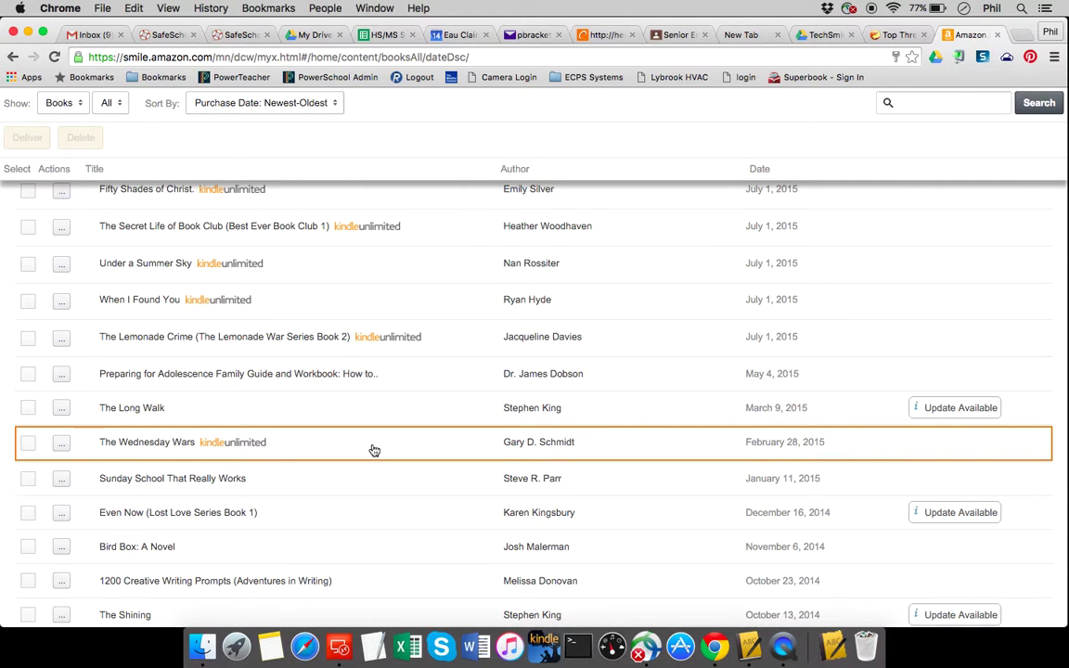
pyautogui.scroll(10, 373, 450)
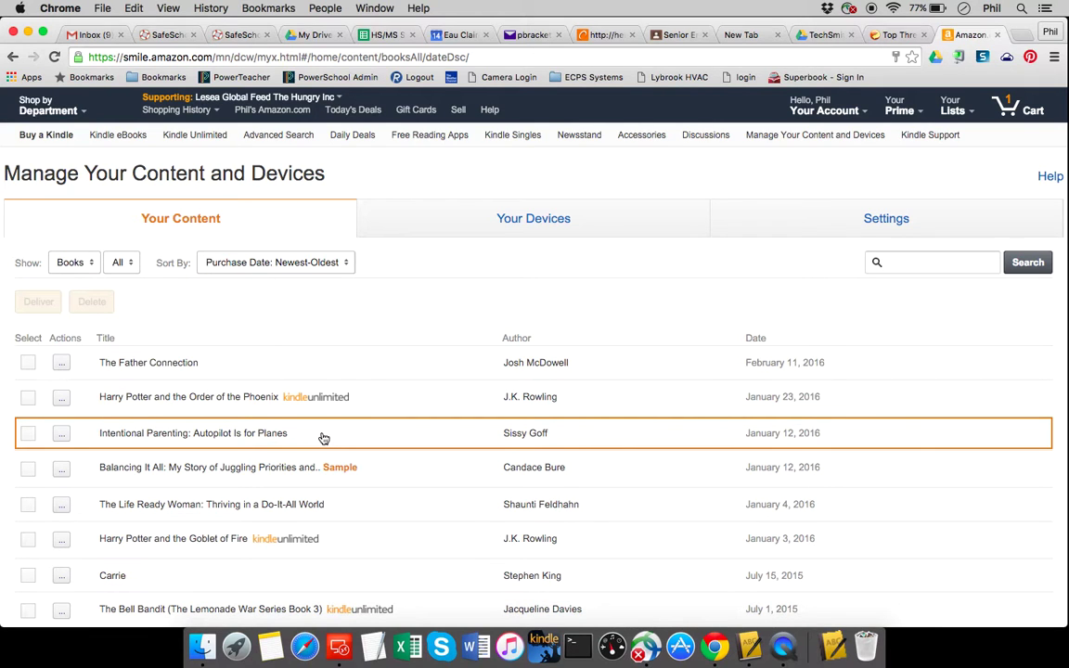
# Step: Select The Bell Bandit (The Lemonade War Series Book 3) and review the actions available for it
pyautogui.scroll(-5, 323, 438)
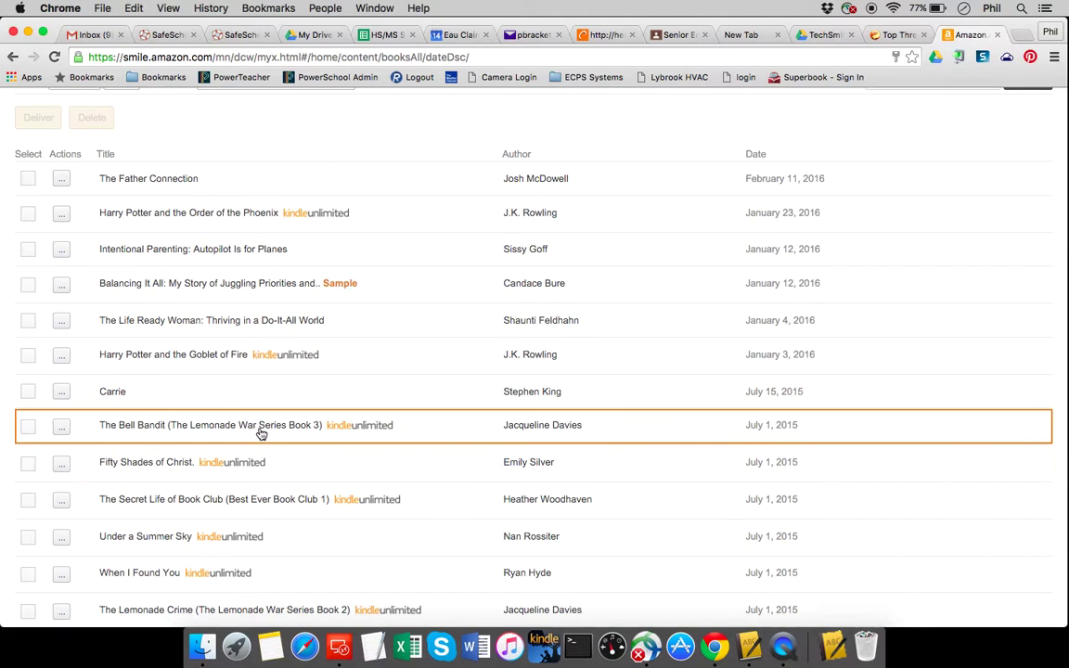
pyautogui.click(260, 431)
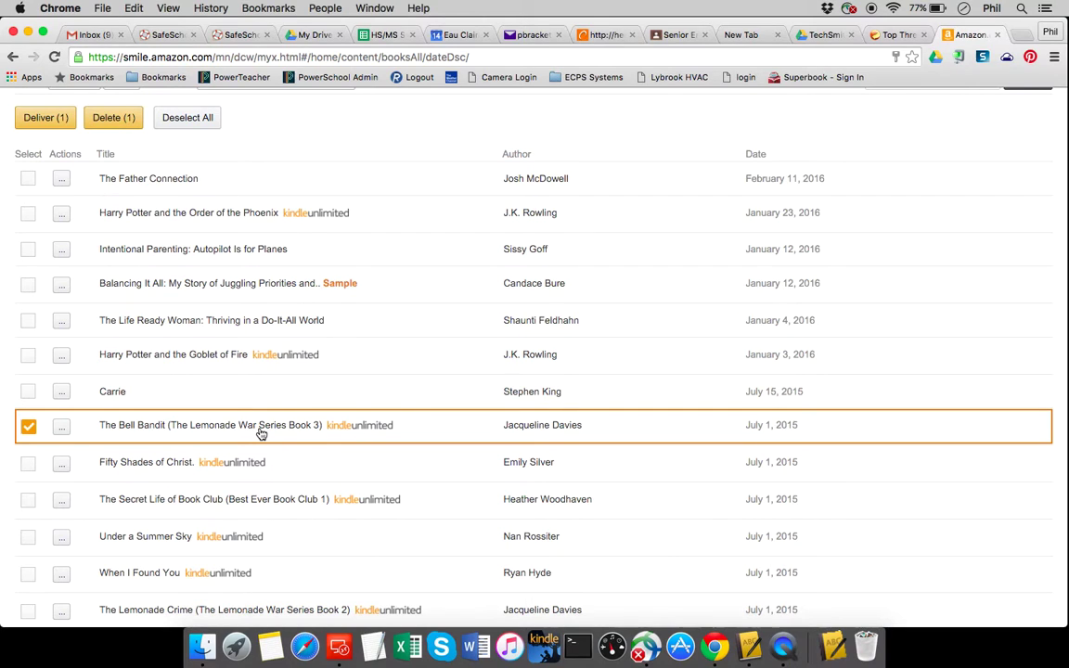
pyautogui.click(62, 427)
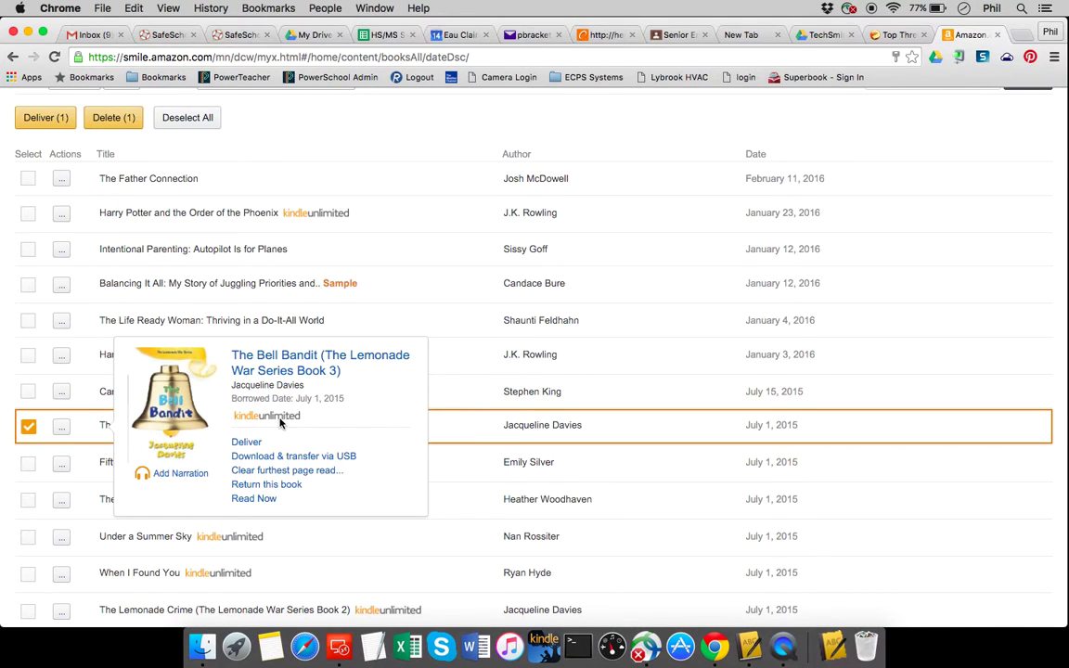
pyautogui.click(62, 432)
pyautogui.click(62, 433)
pyautogui.click(62, 433)
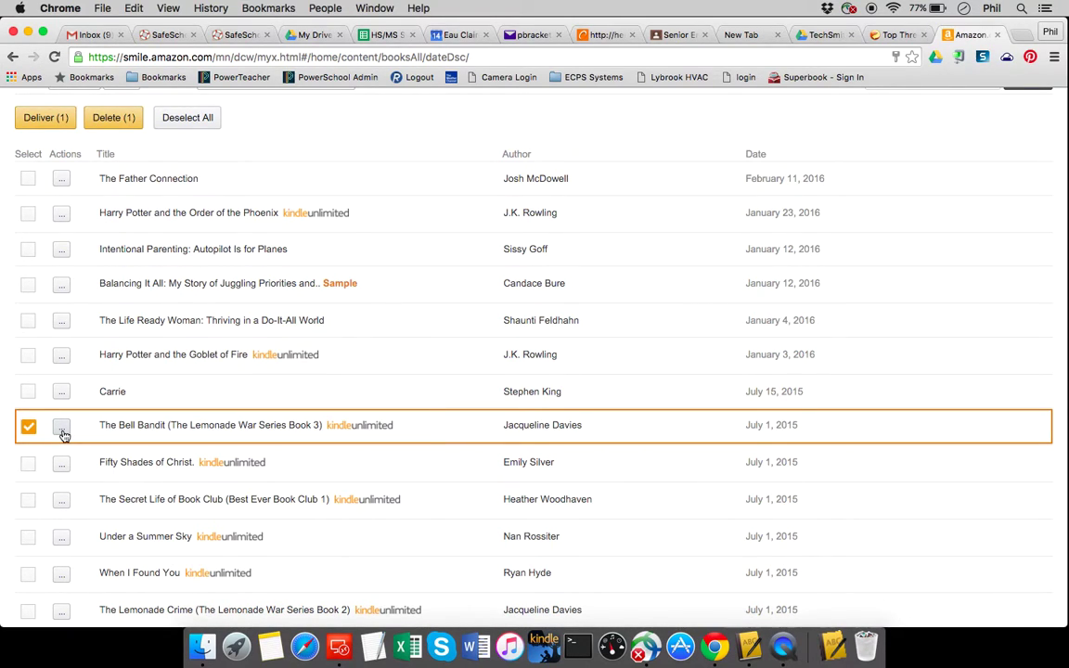
# Step: Add Fifty Shades of Christ to the selection, and deselect both it and The Bell Bandit
pyautogui.click(149, 470)
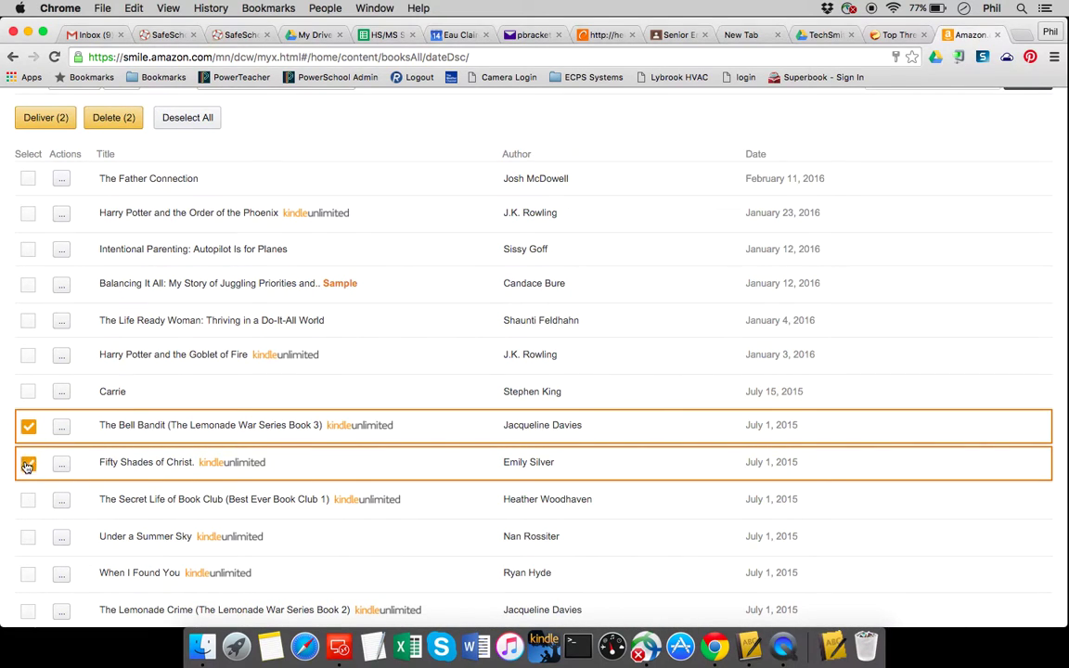
pyautogui.click(105, 460)
pyautogui.click(137, 435)
# Step: Try selecting several books from Carrie up to Balancing It All, and clear all of these selections
pyautogui.click(162, 389)
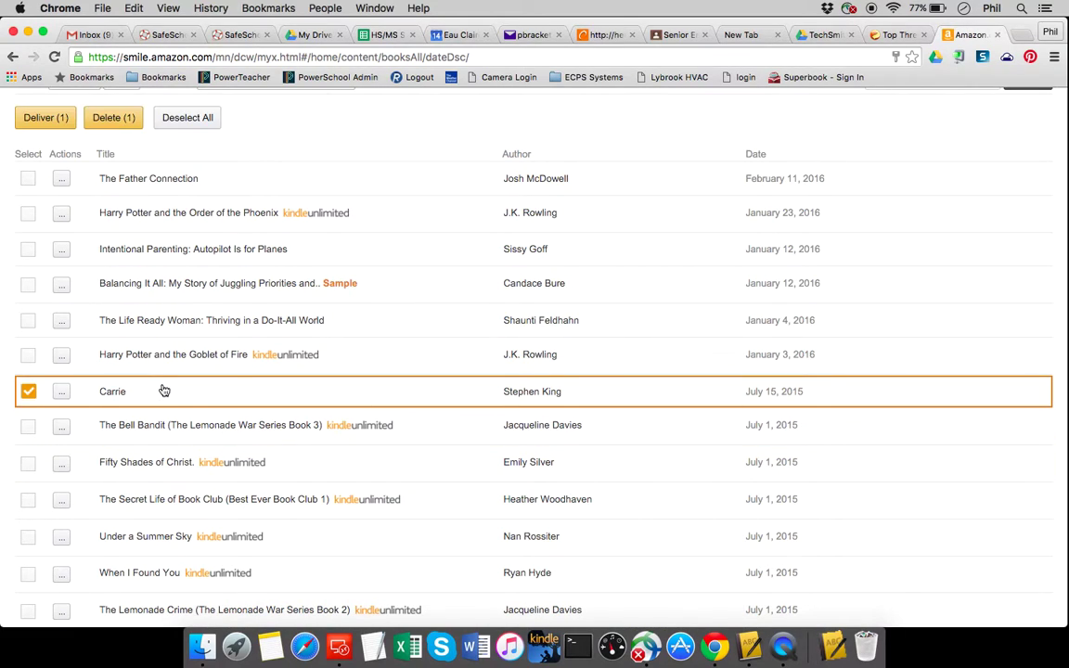
pyautogui.click(176, 362)
pyautogui.click(193, 319)
pyautogui.click(197, 282)
pyautogui.click(207, 278)
pyautogui.click(203, 316)
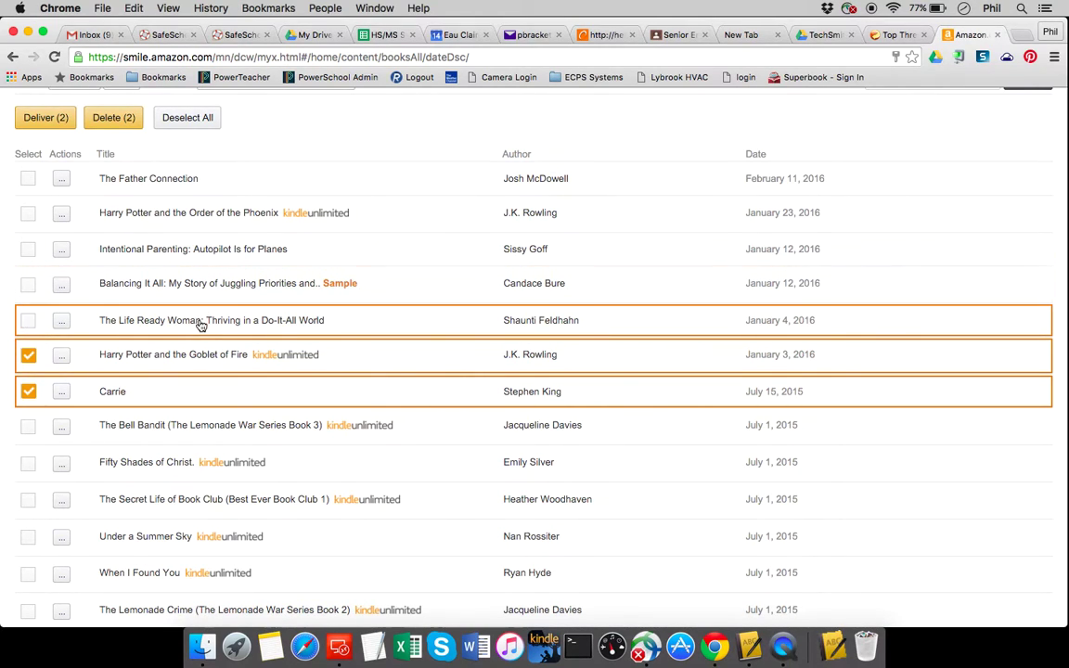
pyautogui.click(201, 357)
pyautogui.click(200, 393)
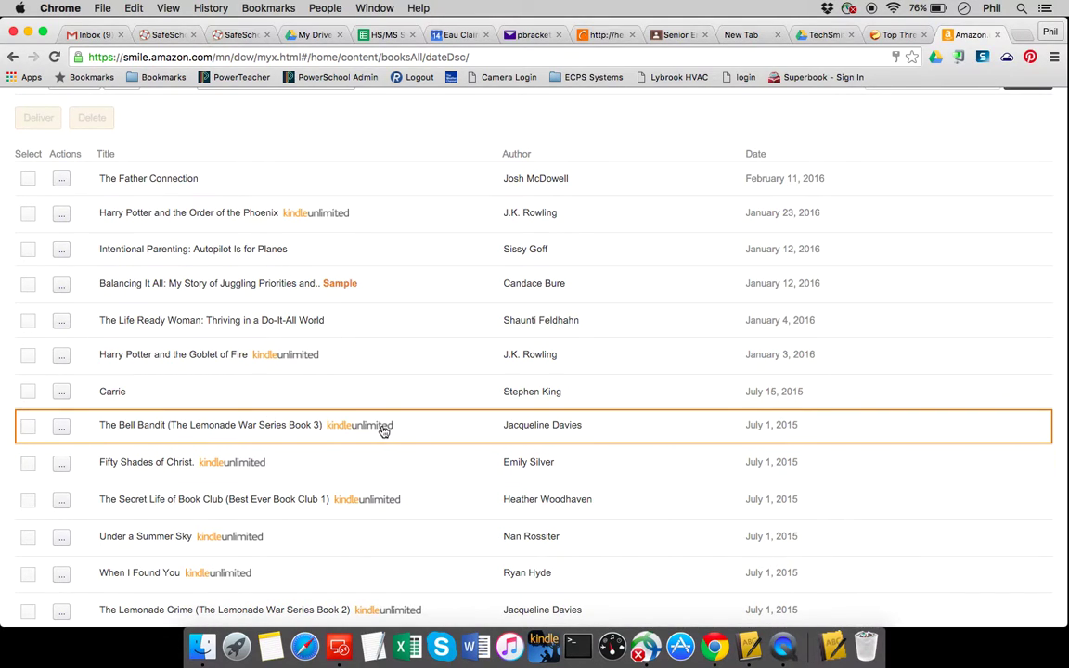
# Step: Select The Bell Bandit, briefly adding Harry Potter and the Goblet of Fire and The Life Ready Woman before deselecting those two
pyautogui.click(28, 429)
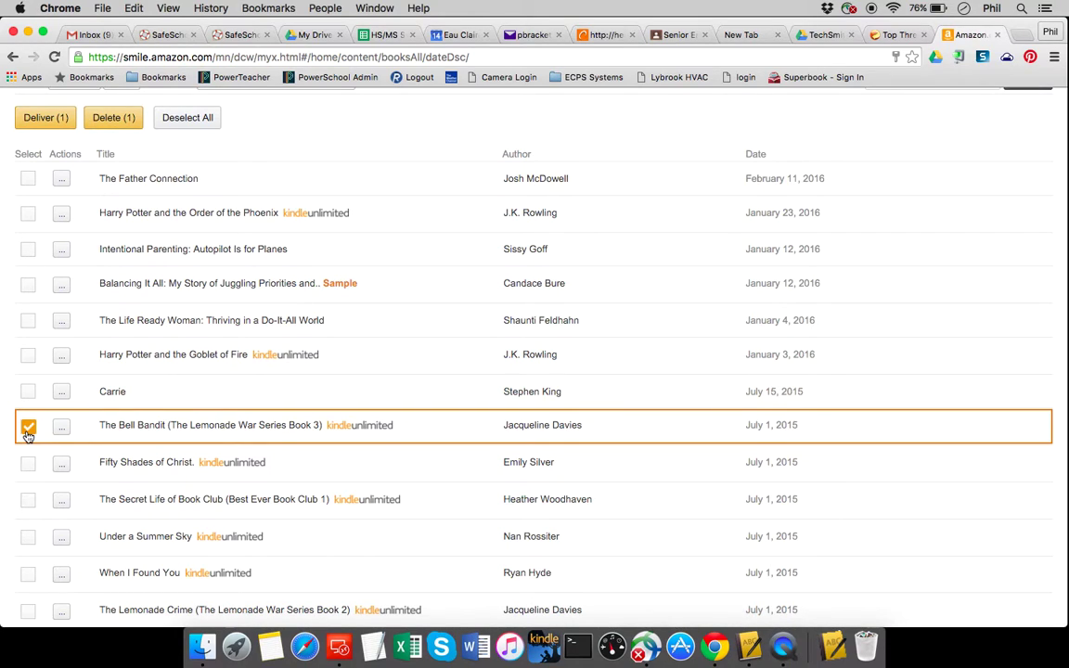
pyautogui.click(173, 362)
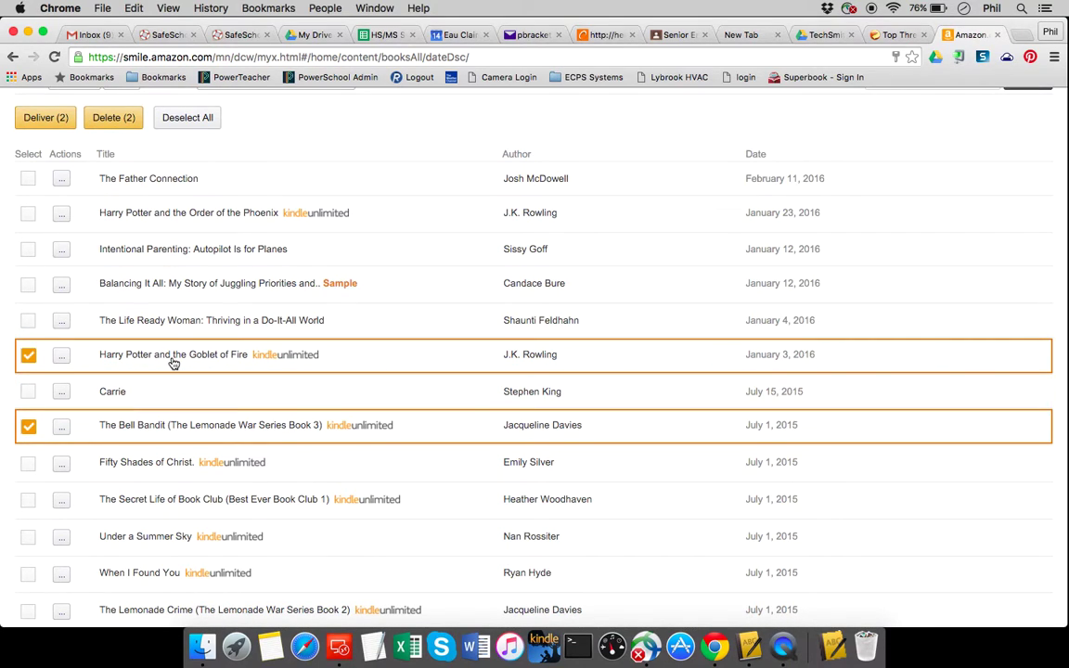
pyautogui.click(28, 321)
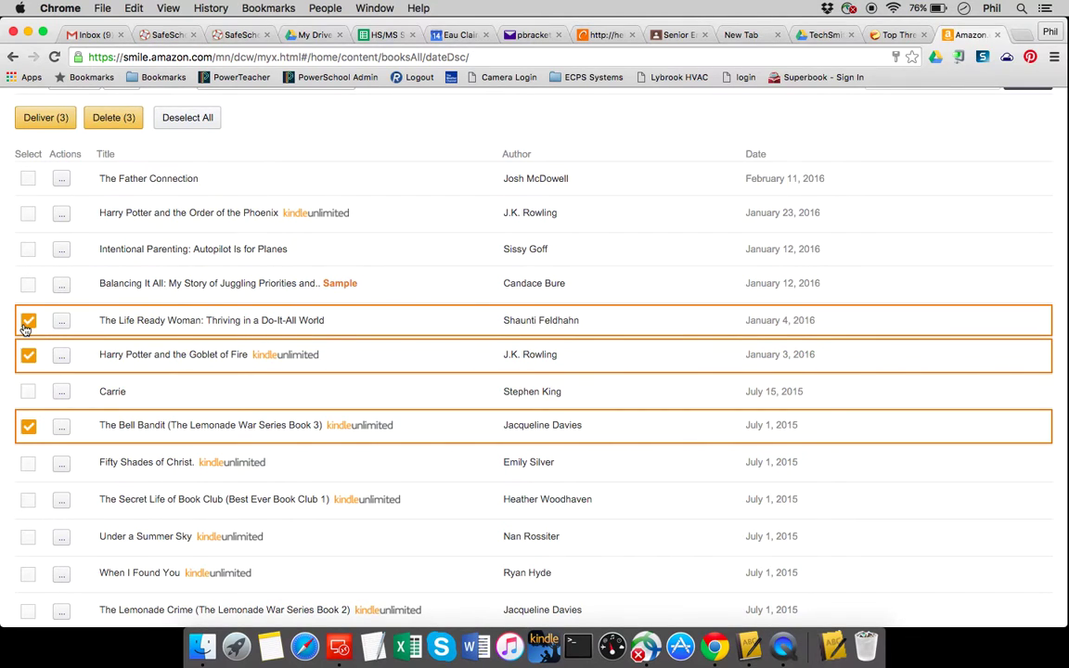
pyautogui.click(175, 320)
pyautogui.click(172, 362)
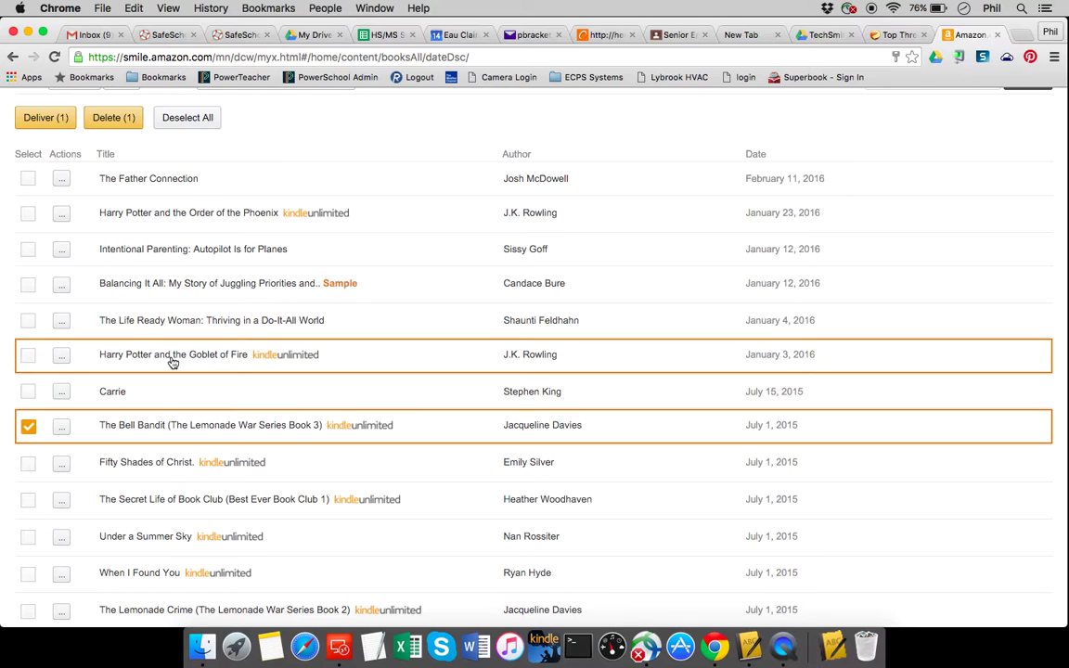
# Step: Deselect The Bell Bandit and select it again
pyautogui.scroll(2, 340, 143)
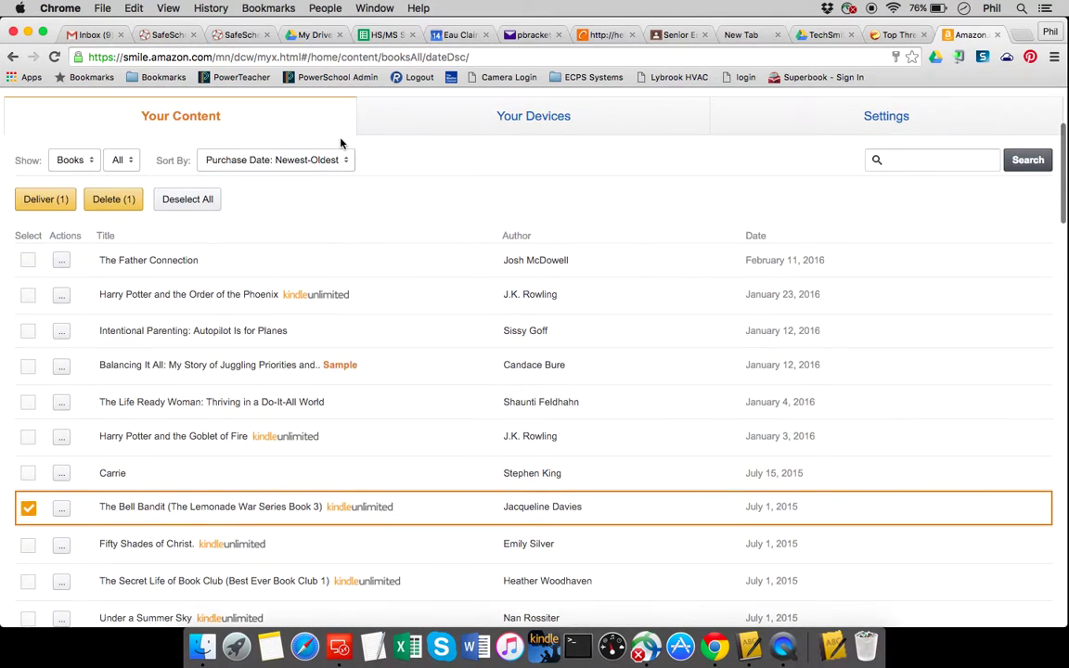
pyautogui.click(111, 510)
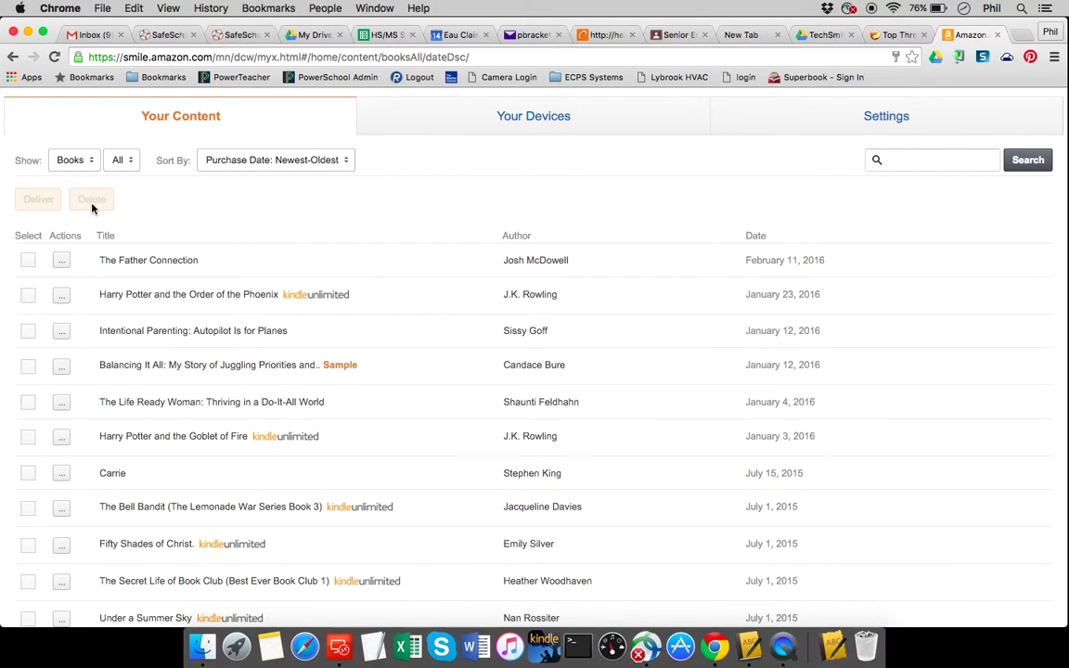
pyautogui.click(139, 519)
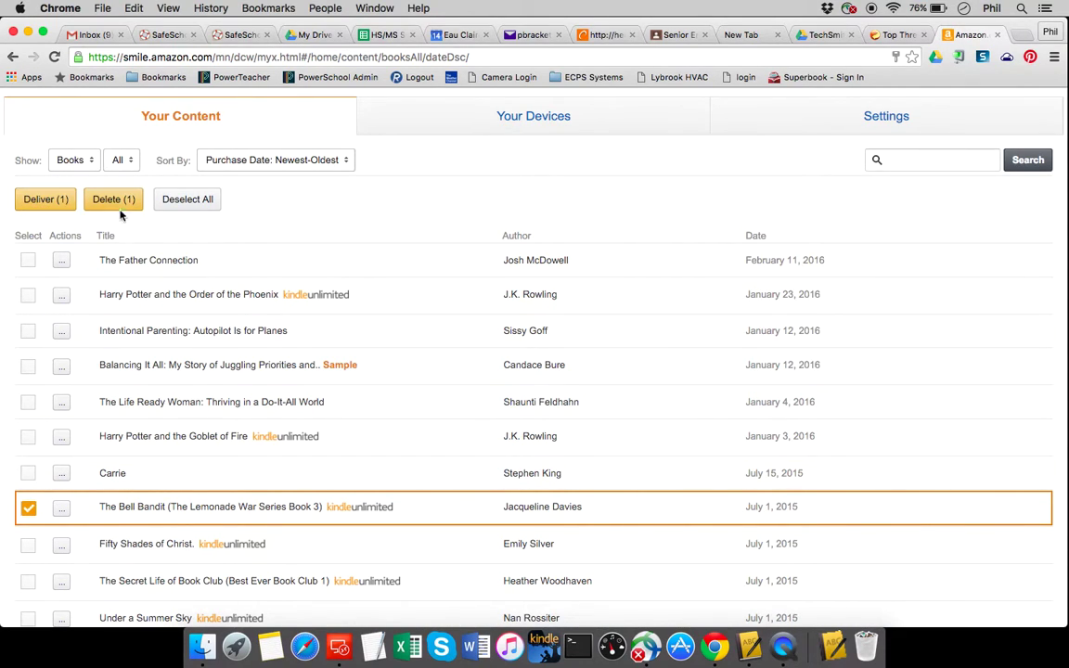
# Step: Add Harry Potter and the Goblet of Fire, The Life Ready Woman and Balancing It All to the selection, and deselect all three
pyautogui.click(179, 437)
pyautogui.click(191, 404)
pyautogui.click(200, 366)
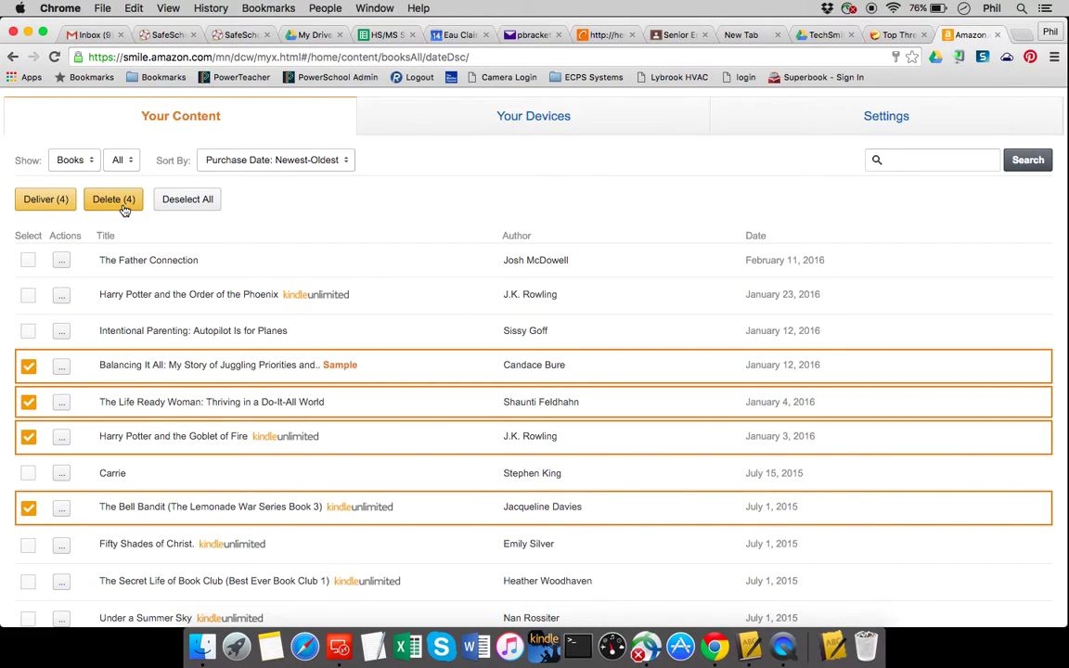
pyautogui.click(182, 373)
pyautogui.click(177, 406)
pyautogui.click(162, 440)
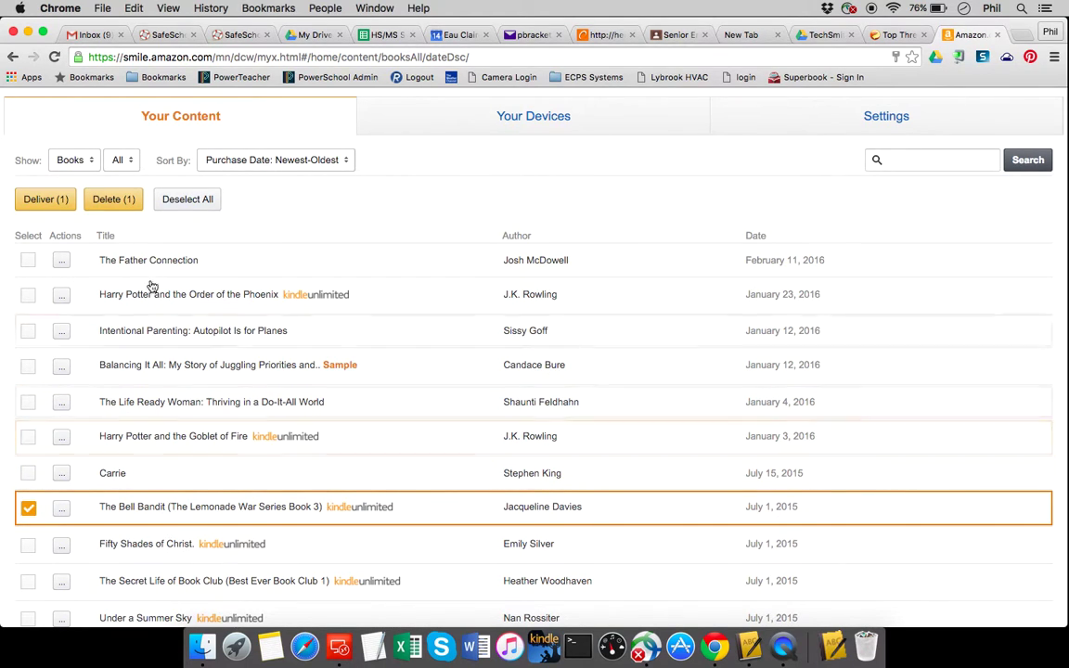
# Step: Request deletion of The Bell Bandit from the library and cancel the request
pyautogui.click(121, 200)
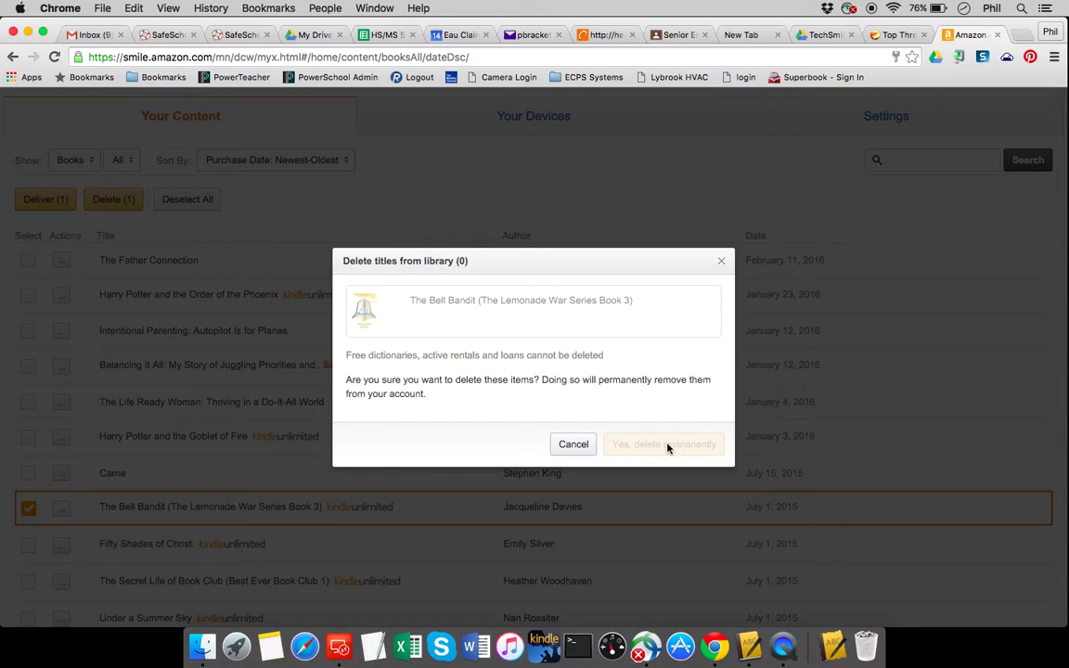
pyautogui.click(573, 444)
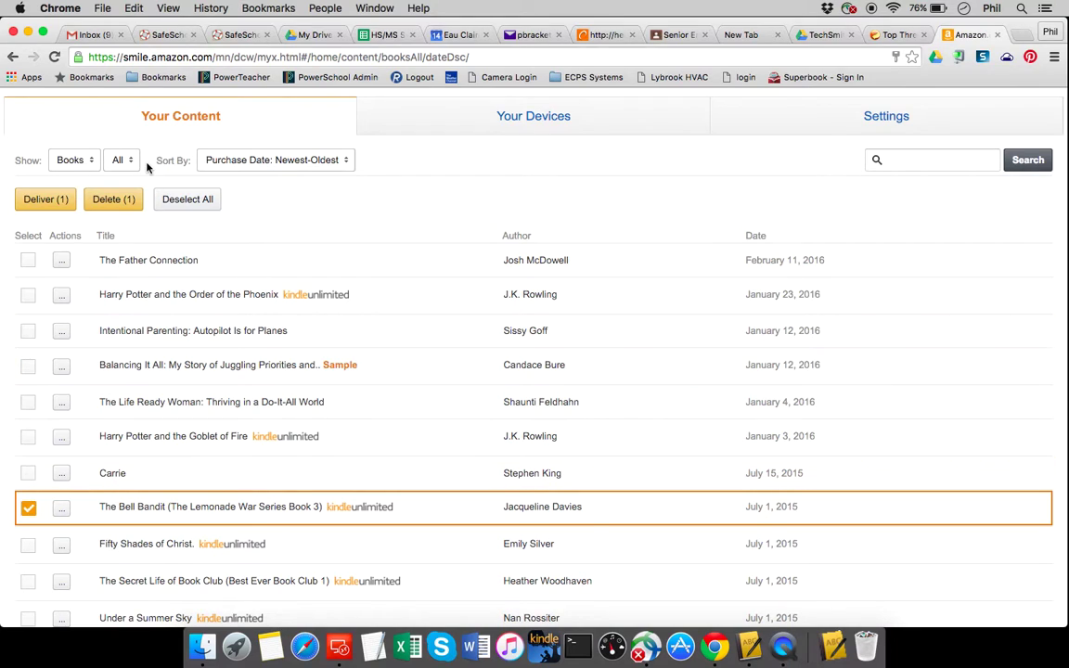
# Step: Return the borrowed Kindle Unlimited book The Bell Bandit and confirm the loan return
pyautogui.rightClick(219, 510)
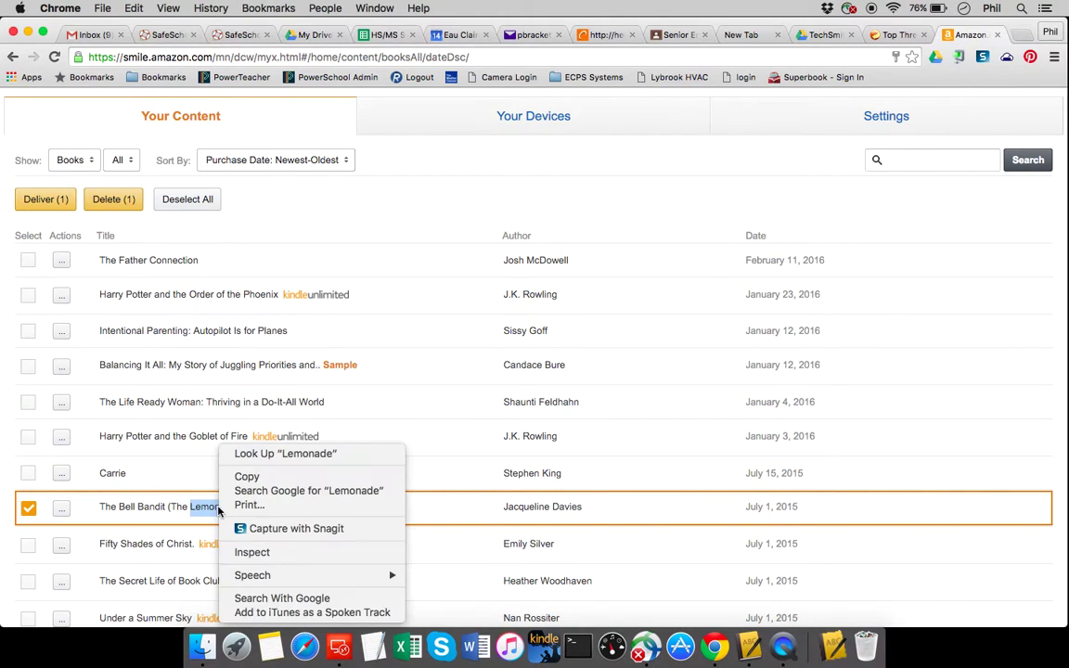
pyautogui.click(93, 456)
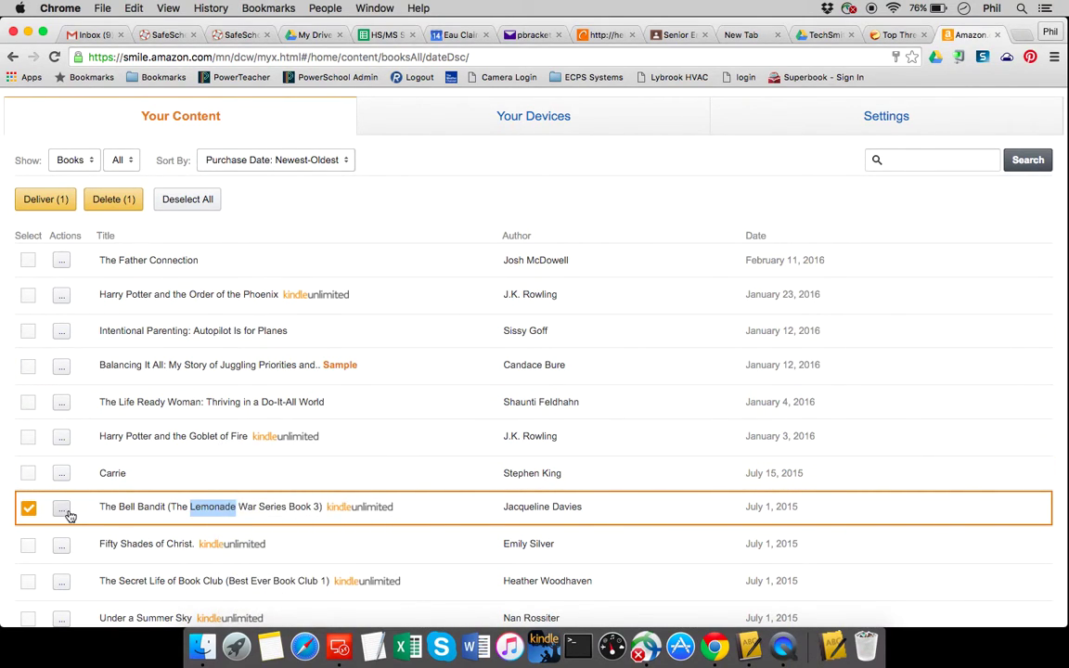
pyautogui.click(62, 508)
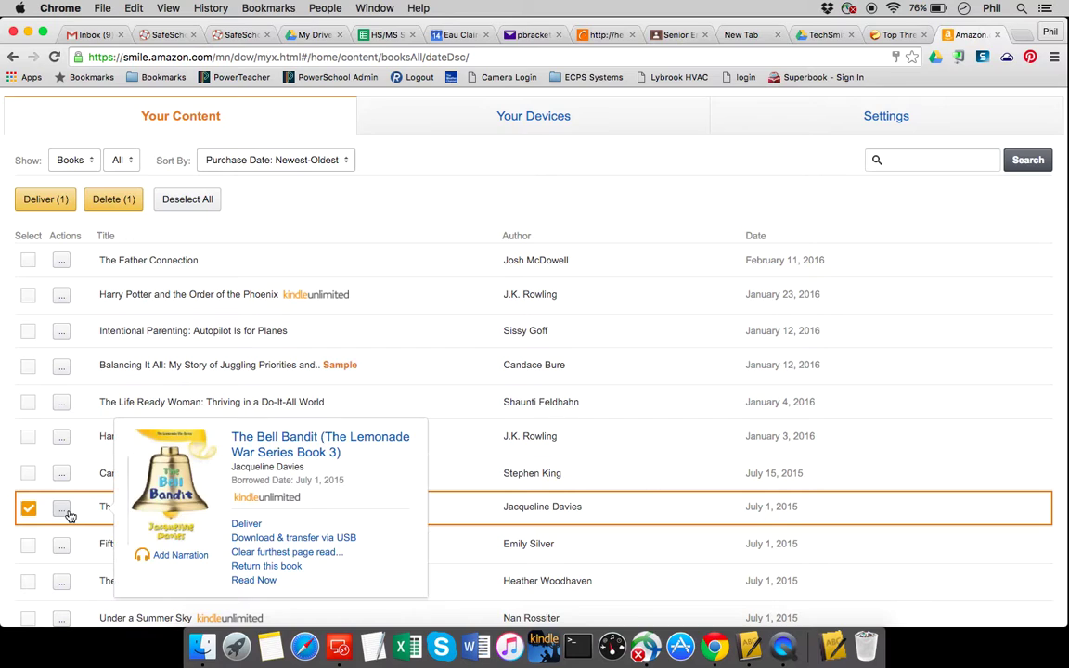
pyautogui.click(267, 565)
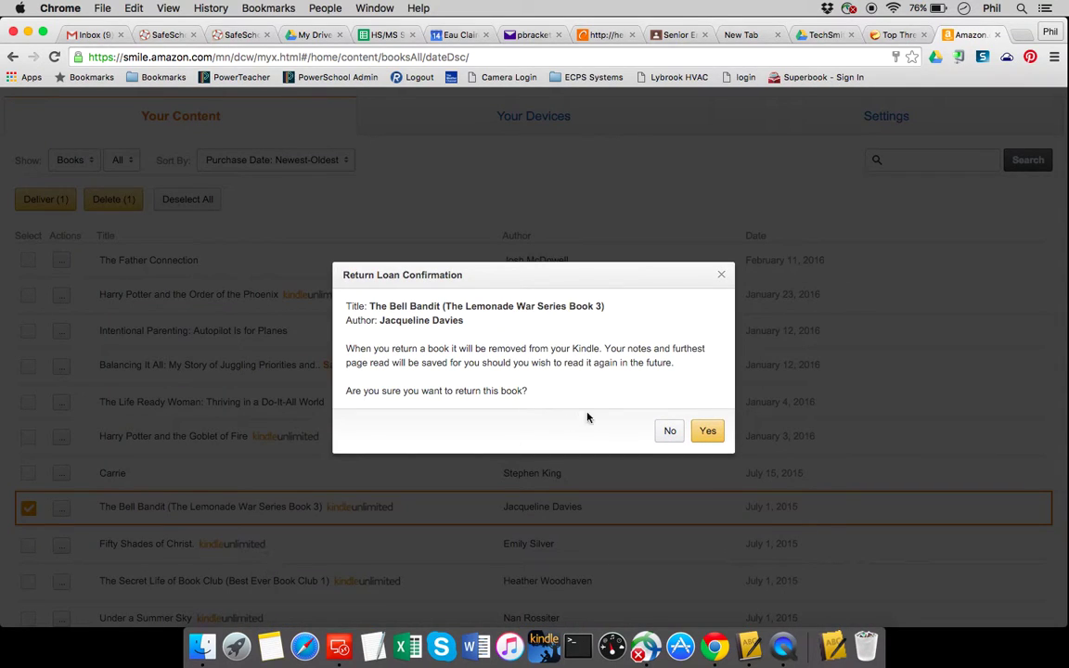
pyautogui.click(708, 432)
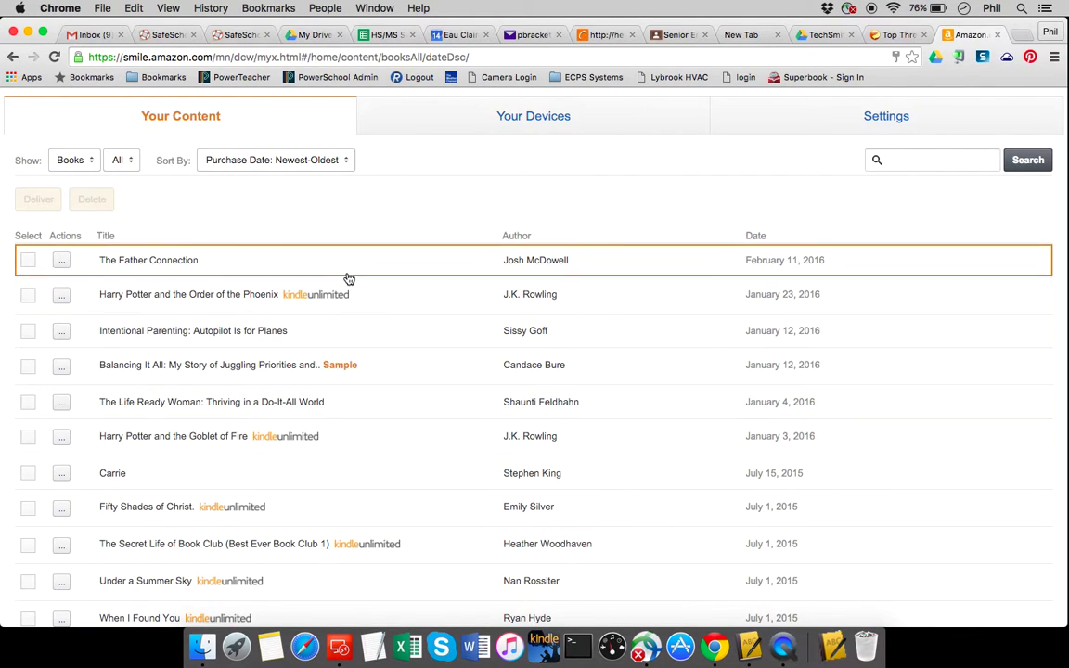
# Step: Review the available actions for Harry Potter and the Order of the Phoenix and close them, leaving the book unselected
pyautogui.click(179, 307)
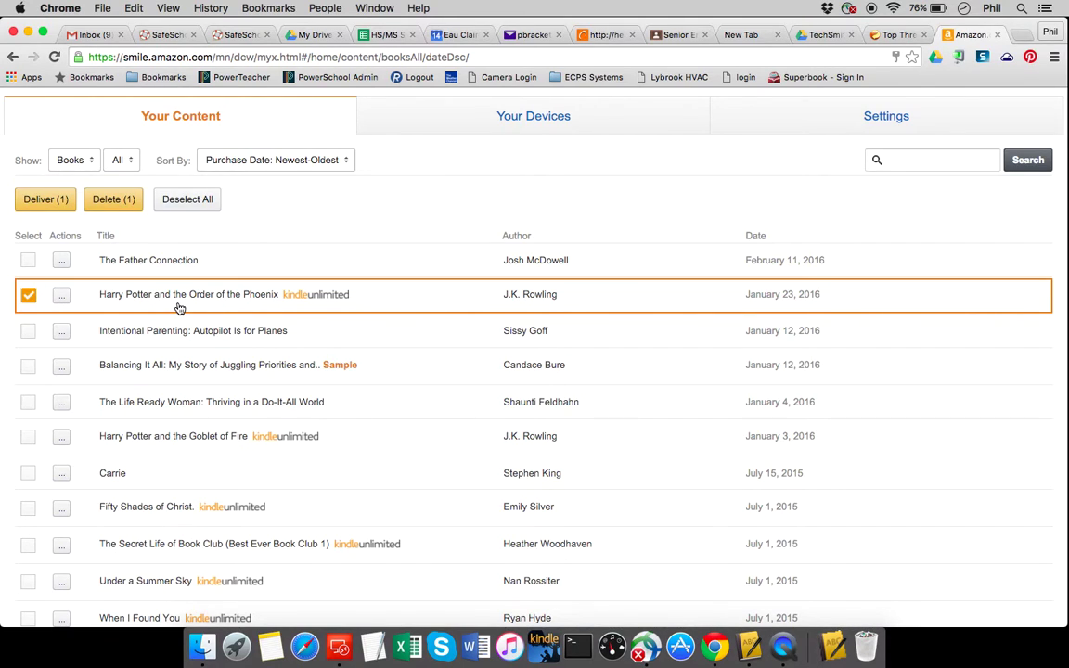
pyautogui.click(179, 307)
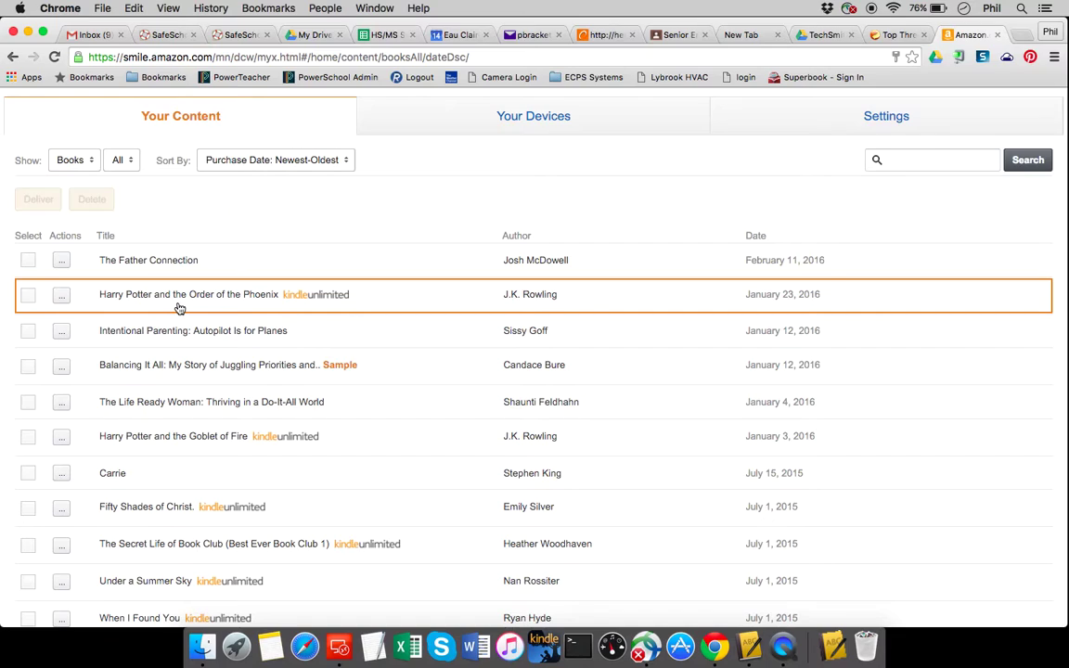
pyautogui.click(63, 299)
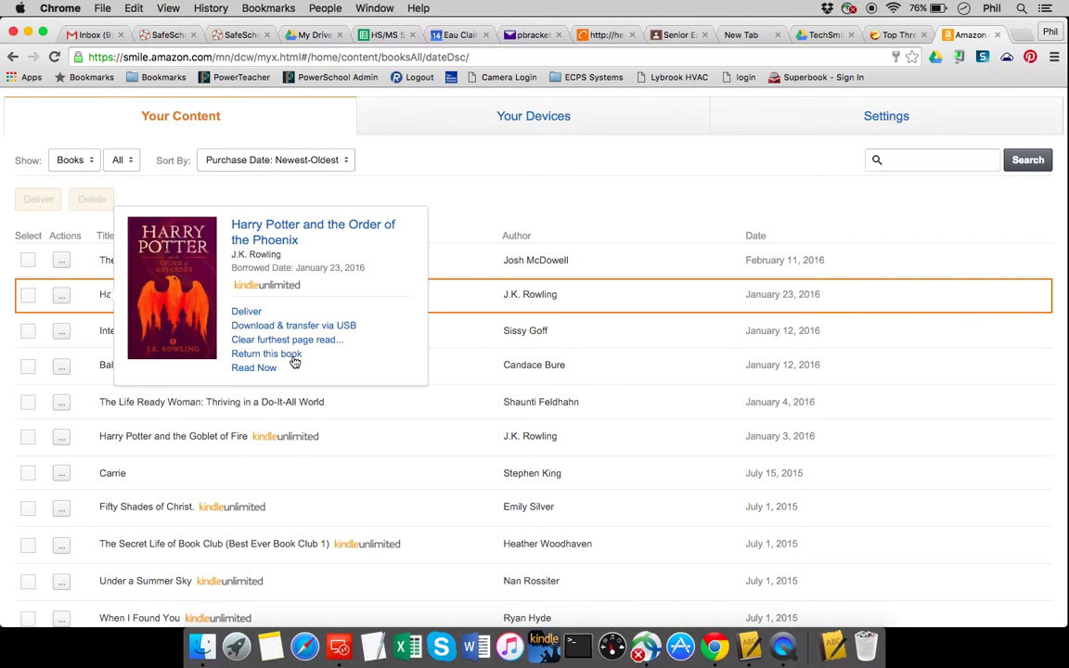
pyautogui.click(580, 196)
# Step: Find the borrowed Kindle Unlimited book The Wednesday Wars in the list and return it, confirming the loan return
pyautogui.scroll(-1, 611, 297)
pyautogui.scroll(-3, 613, 311)
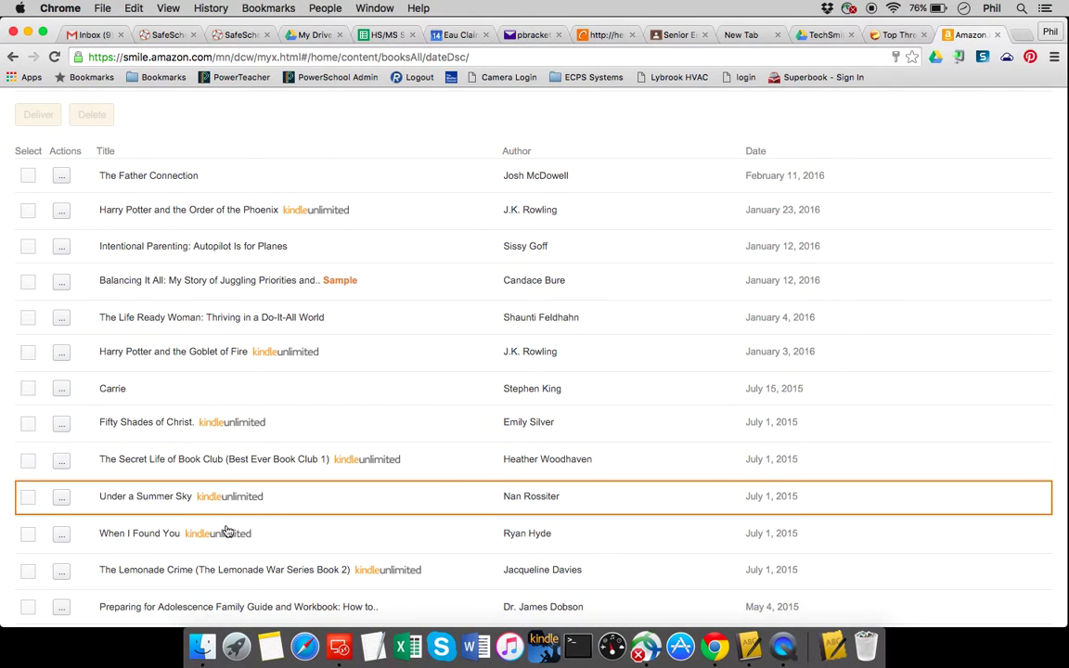
pyautogui.scroll(-5, 409, 574)
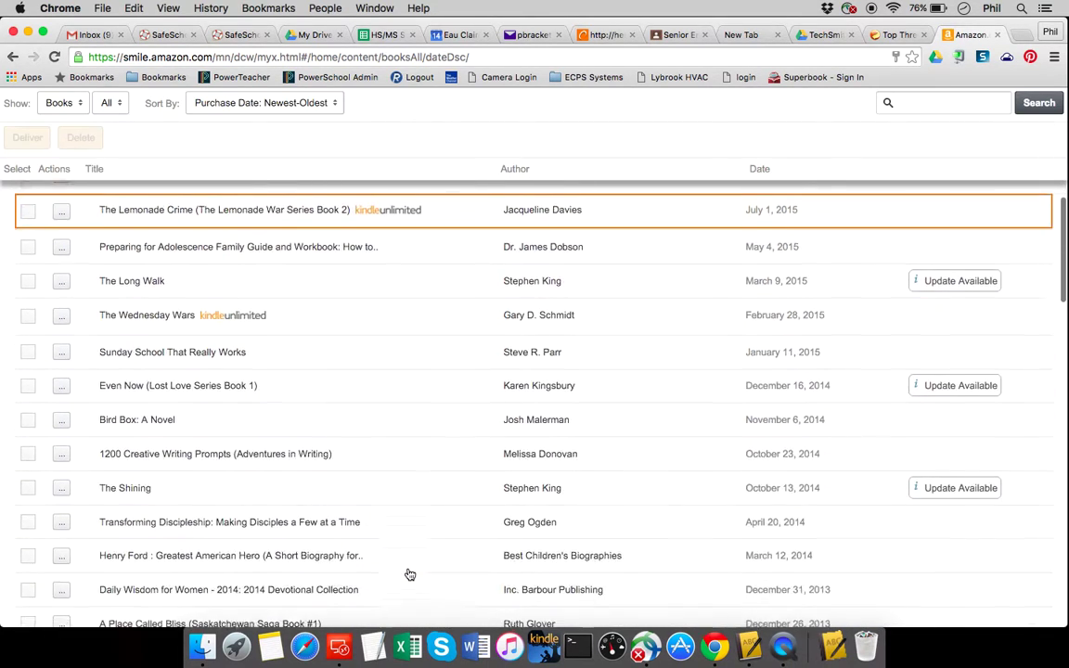
pyautogui.scroll(2, 409, 574)
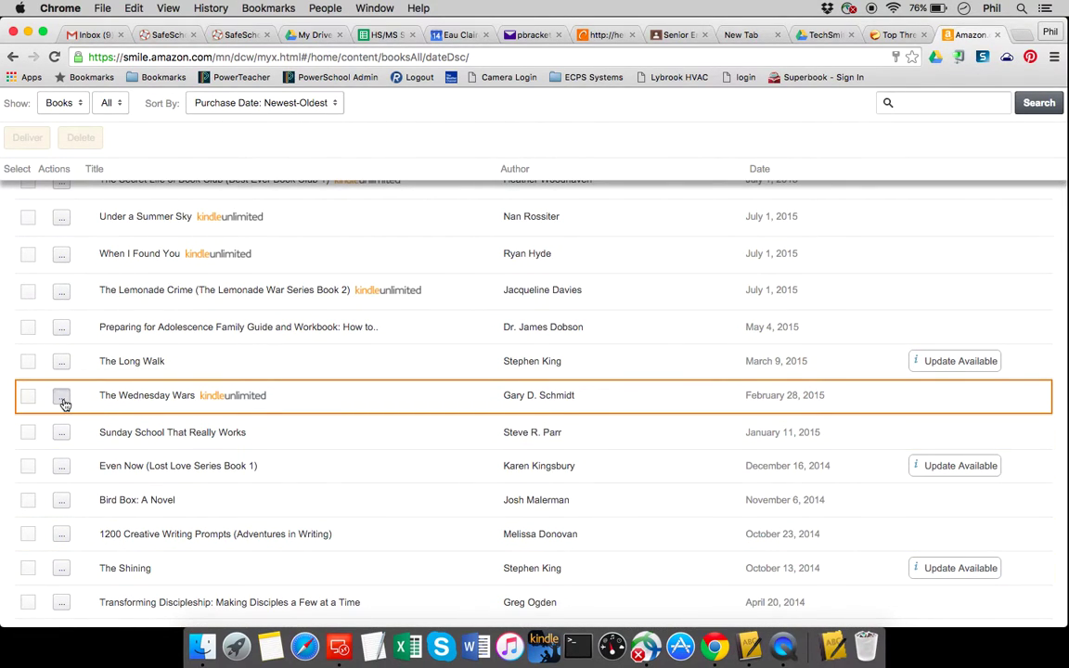
pyautogui.click(63, 402)
pyautogui.click(288, 450)
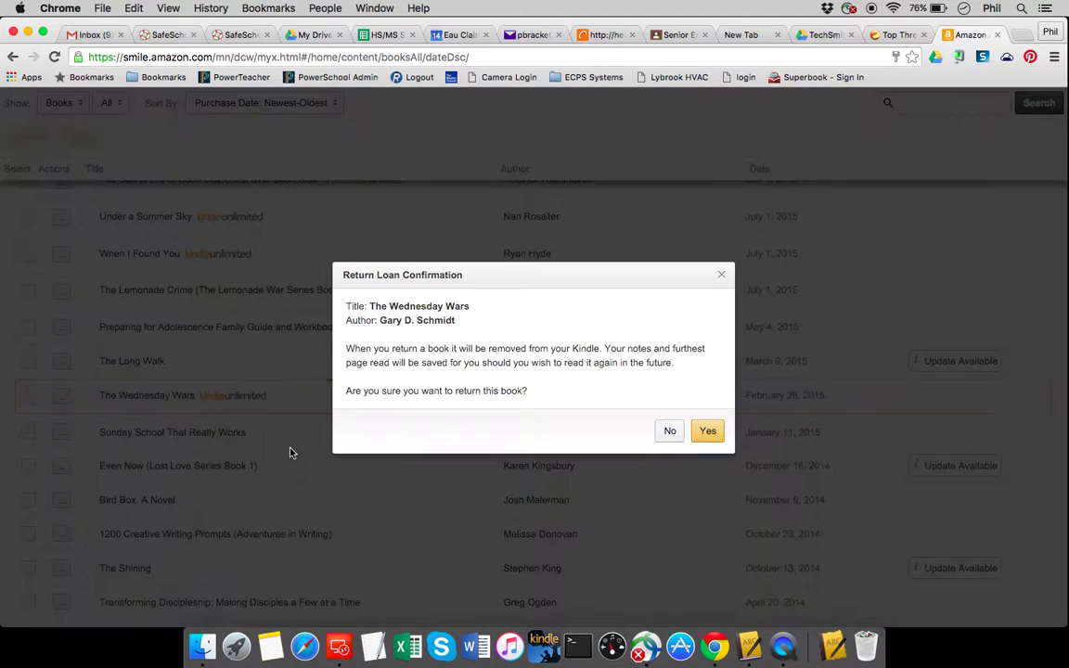
pyautogui.click(708, 432)
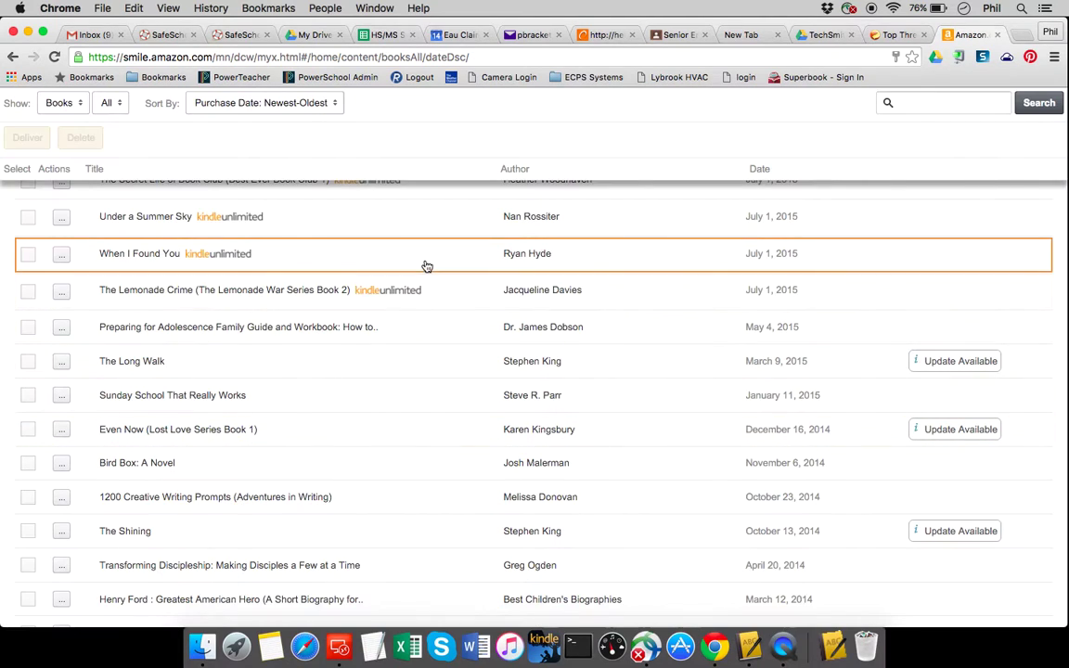
# Step: Review the update notice for TheCost of Discipleship and cancel the update
pyautogui.scroll(2, 427, 267)
pyautogui.scroll(8, 426, 267)
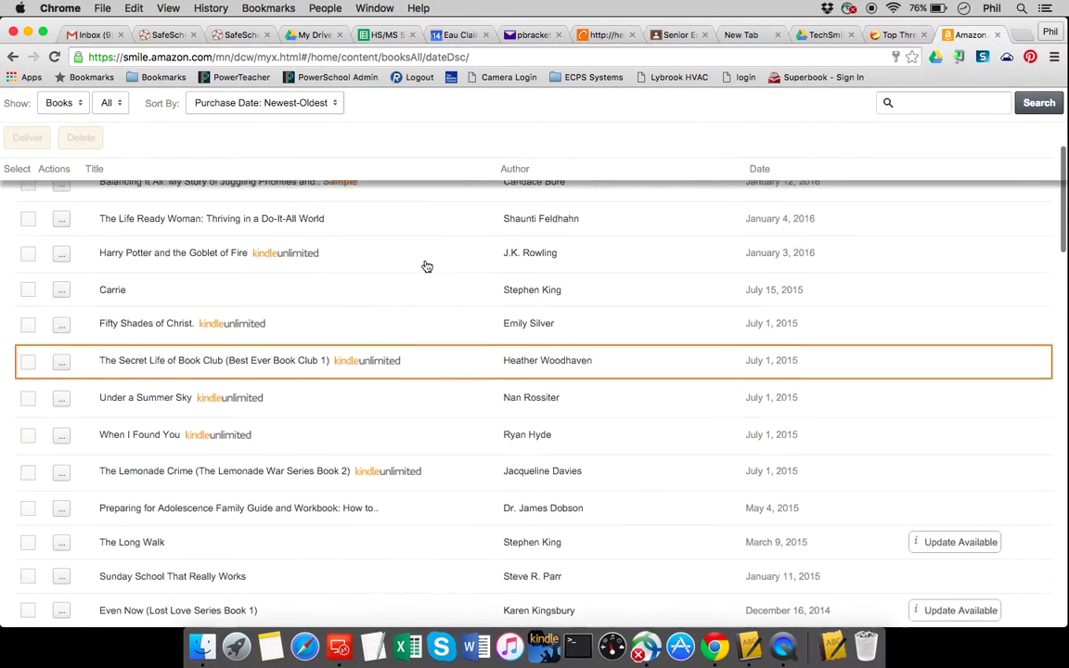
pyautogui.scroll(1, 427, 267)
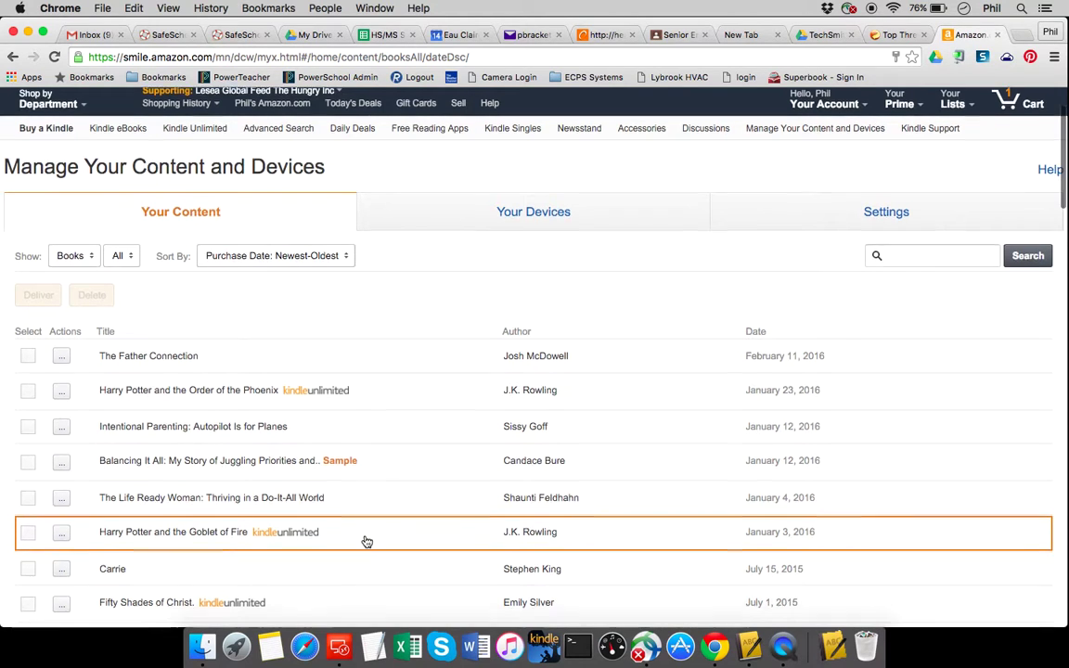
pyautogui.scroll(-4, 366, 541)
pyautogui.scroll(-15, 367, 541)
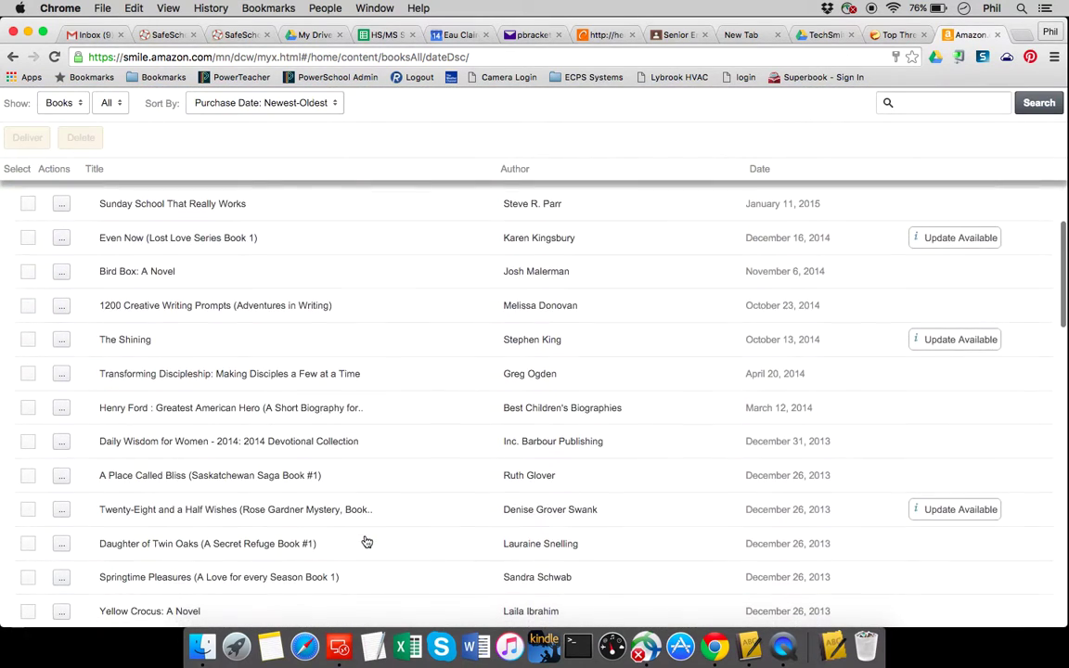
pyautogui.scroll(-1, 366, 541)
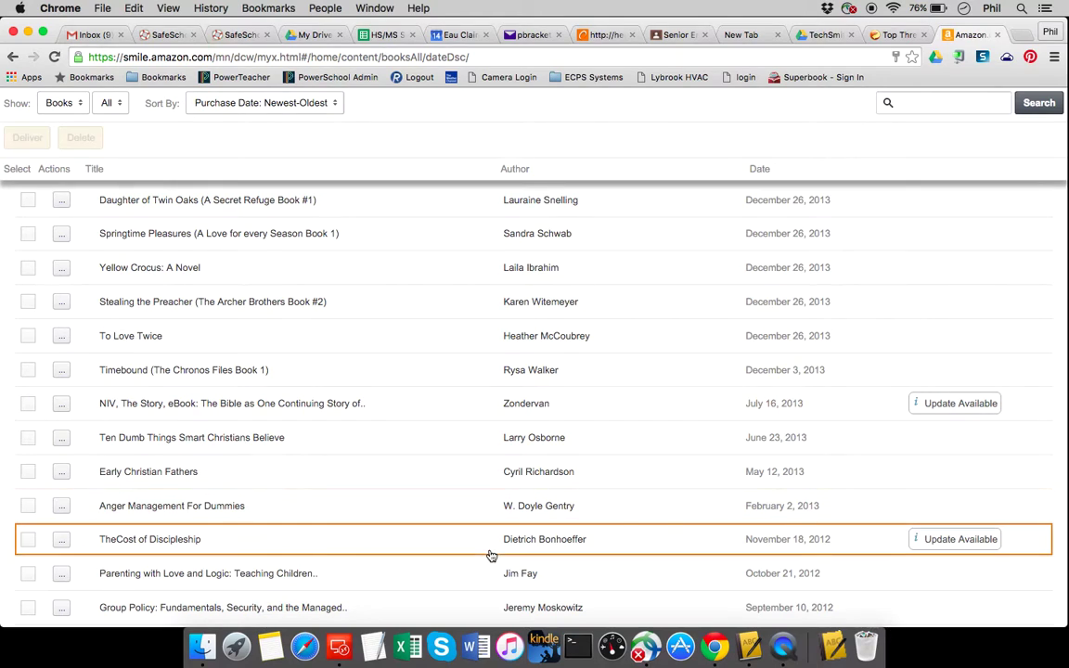
pyautogui.click(962, 541)
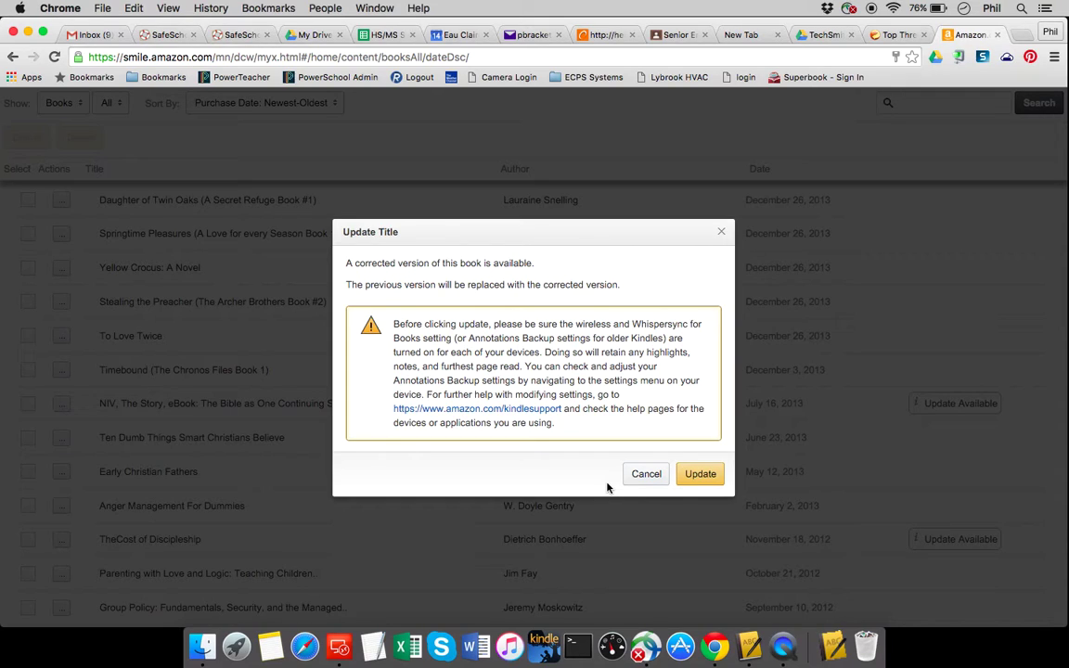
pyautogui.click(658, 484)
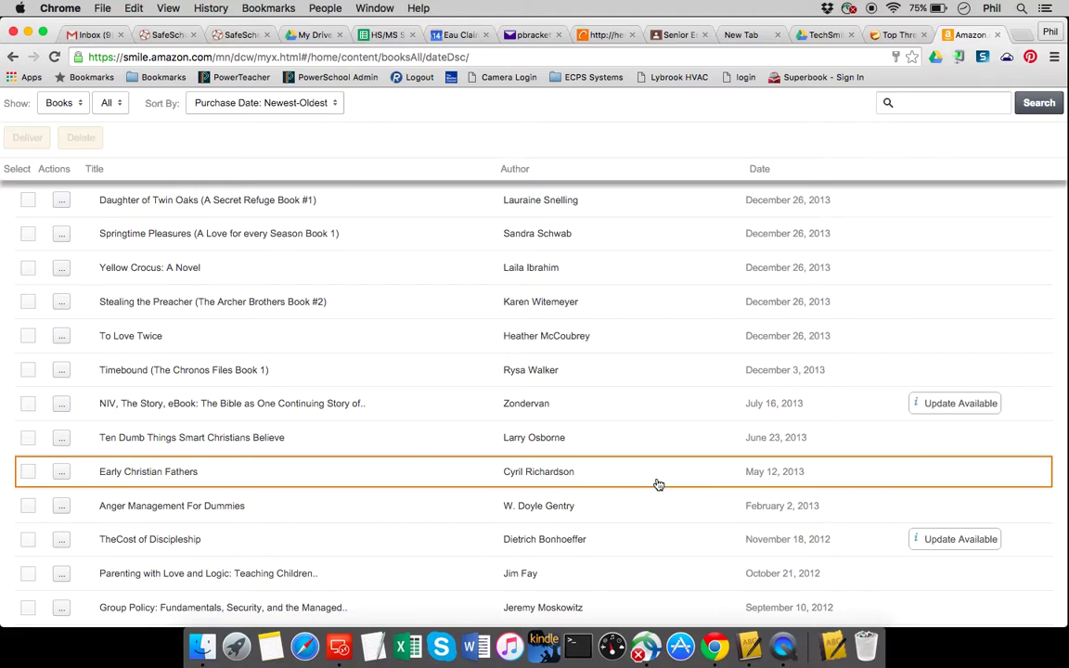
# Step: Look through the rest of the book list down to the oldest purchases and back to the newest titles
pyautogui.scroll(-2, 620, 543)
pyautogui.scroll(-10, 620, 543)
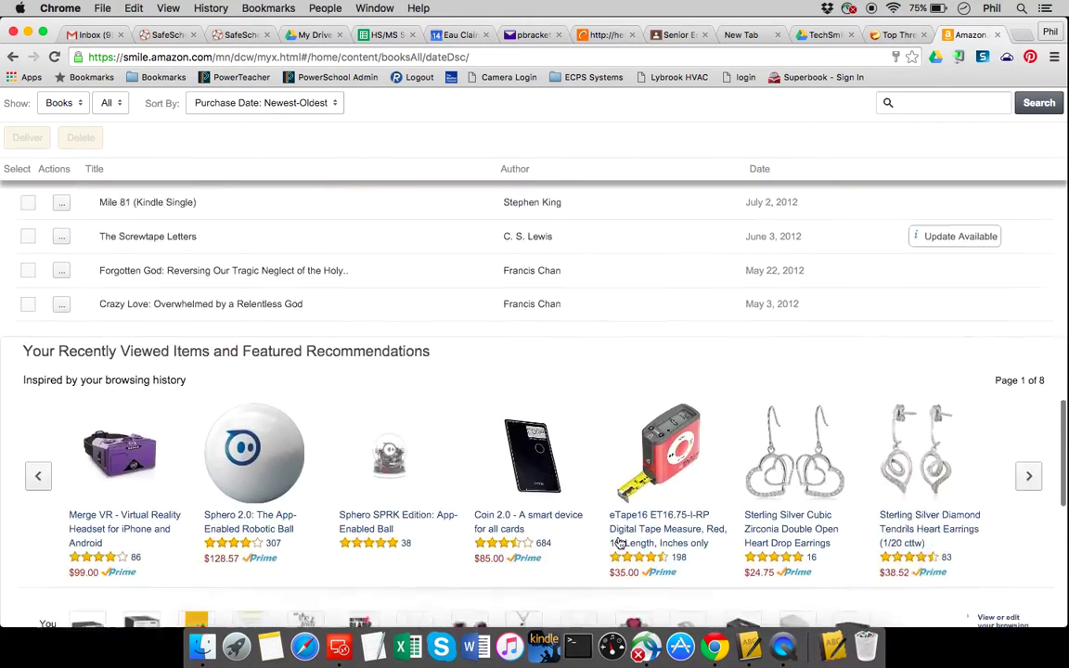
pyautogui.scroll(6, 620, 542)
pyautogui.scroll(15, 620, 543)
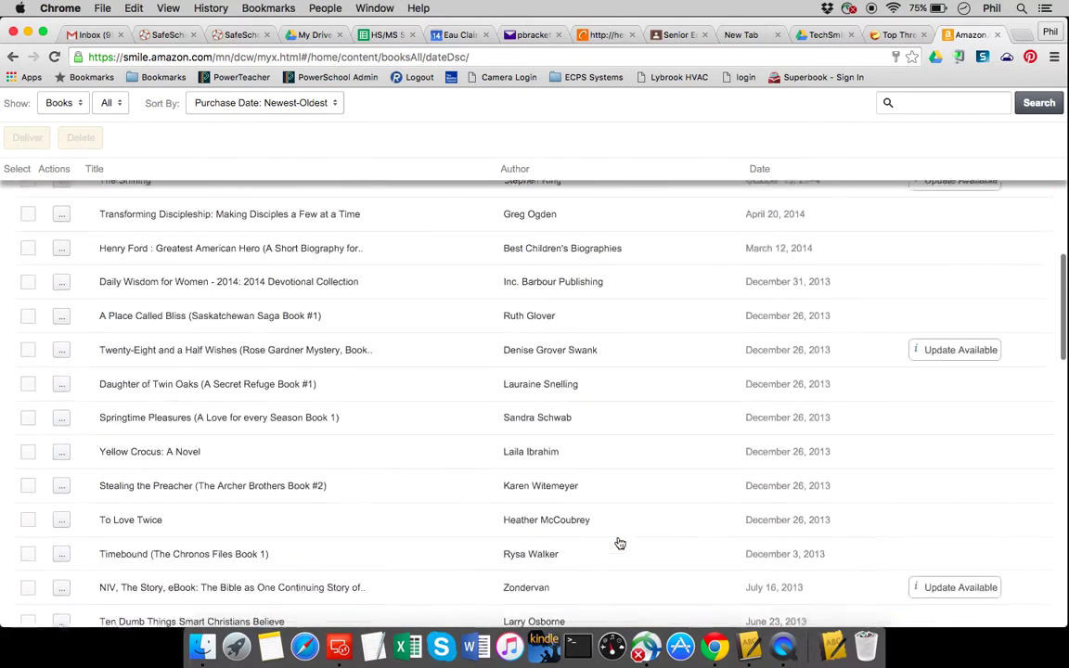
pyautogui.scroll(6, 620, 542)
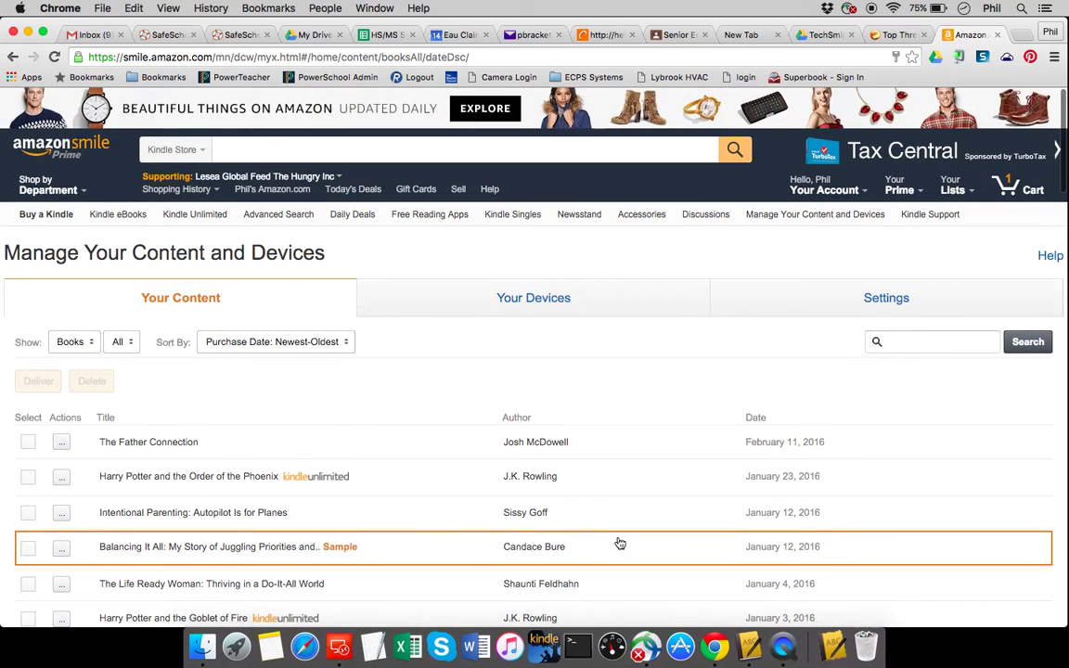
pyautogui.scroll(-2, 619, 543)
pyautogui.scroll(-1, 620, 543)
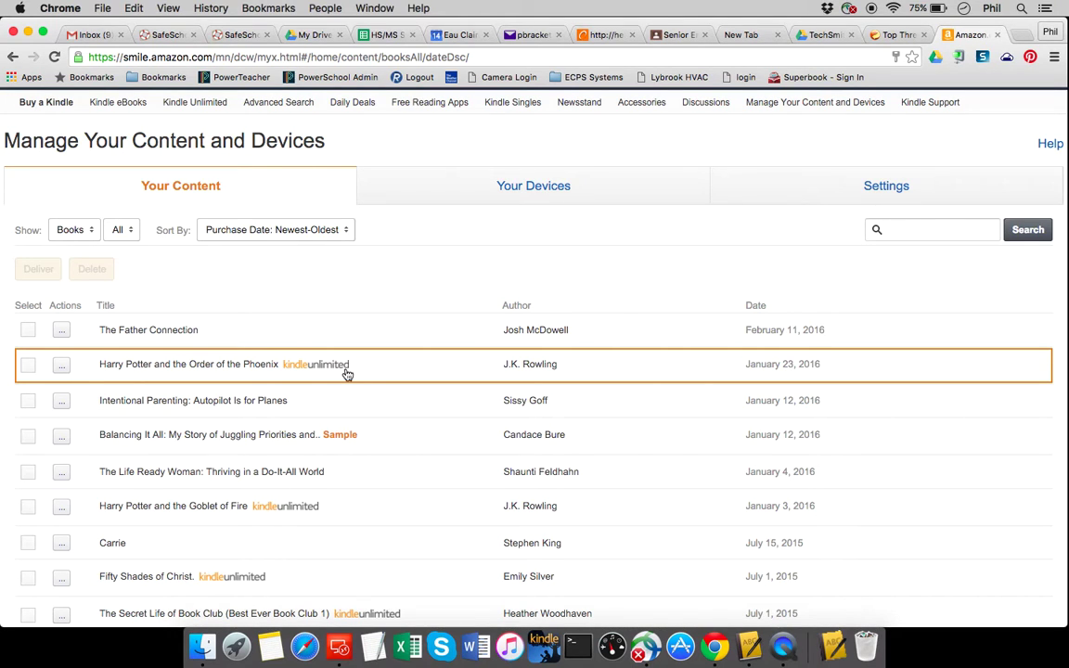
pyautogui.scroll(3, 346, 374)
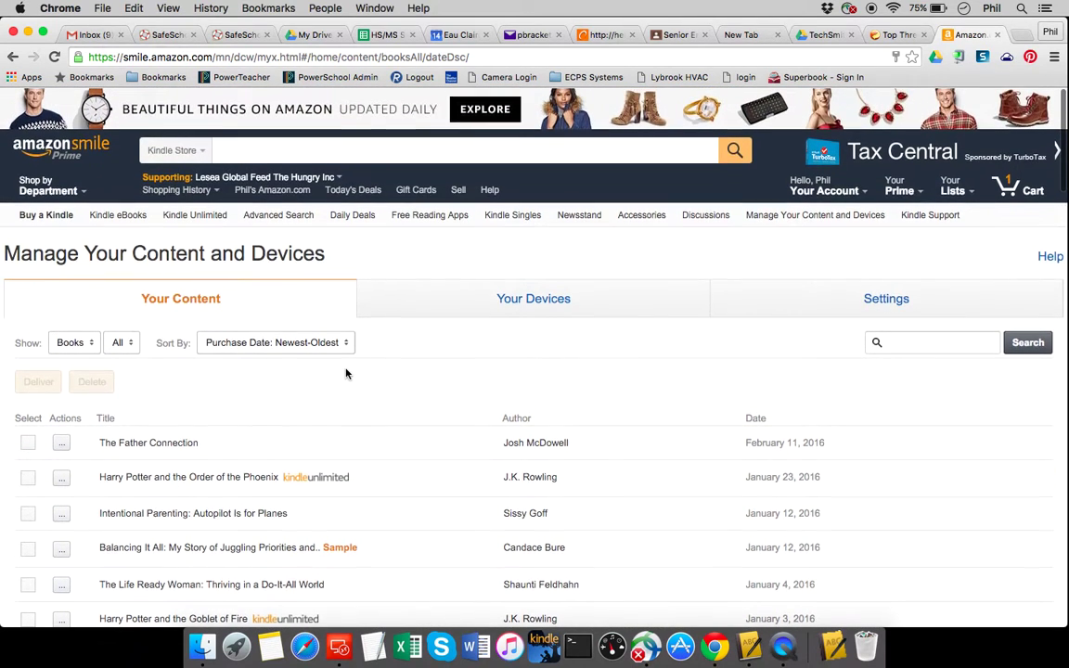
pyautogui.scroll(-3, 346, 374)
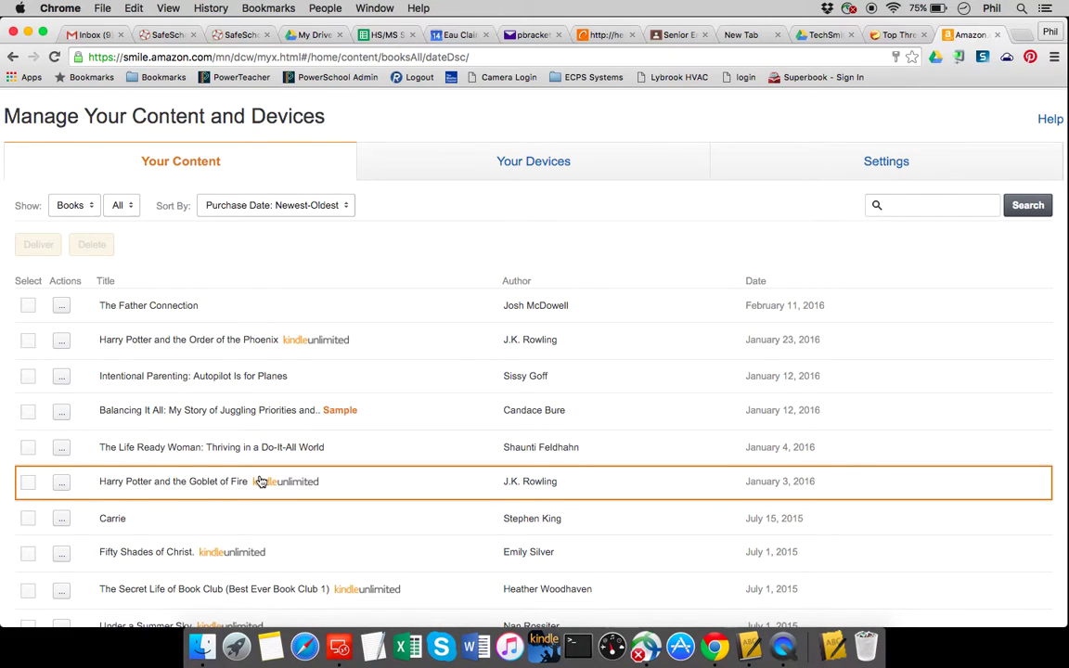
# Step: Show the devices registered to the account and review the details of the selected Kindle
pyautogui.click(619, 160)
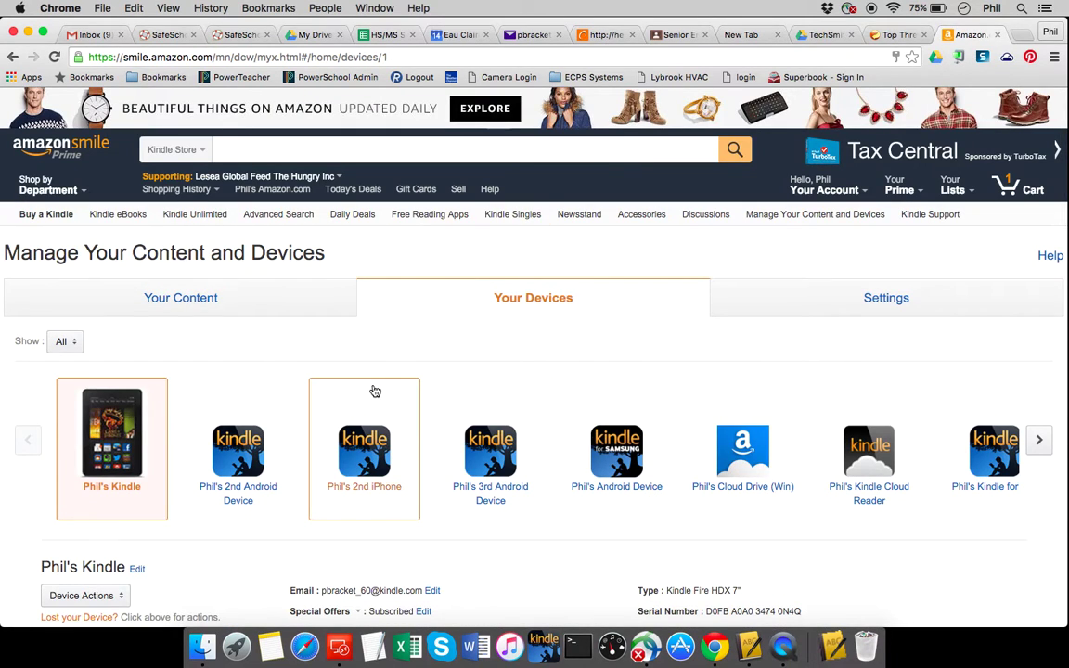
pyautogui.scroll(-3, 375, 391)
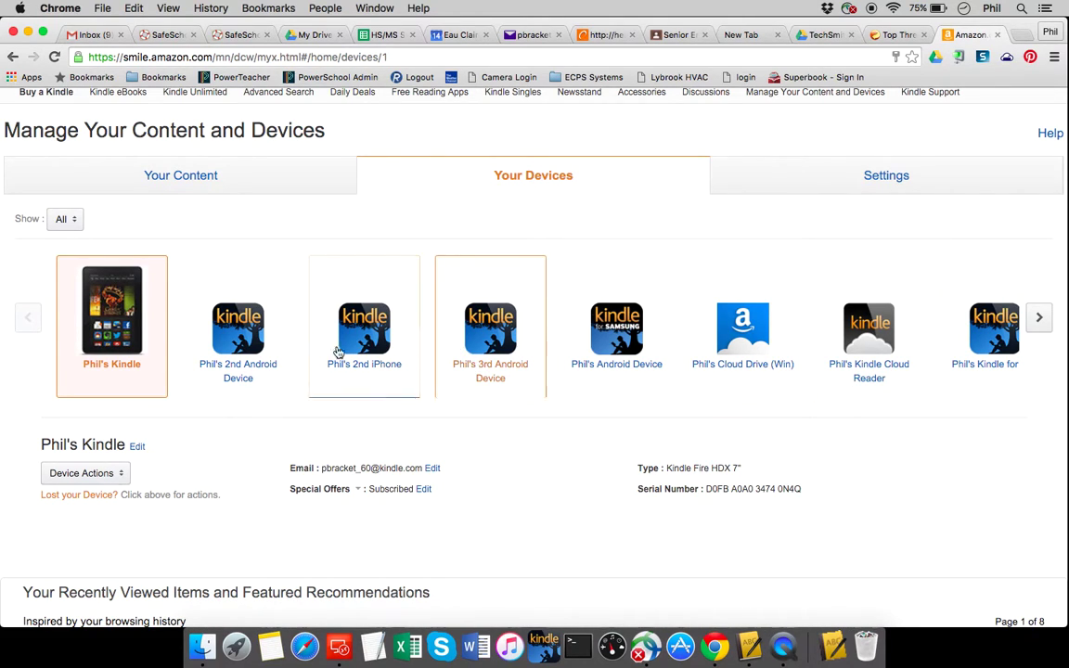
pyautogui.scroll(-5, 235, 346)
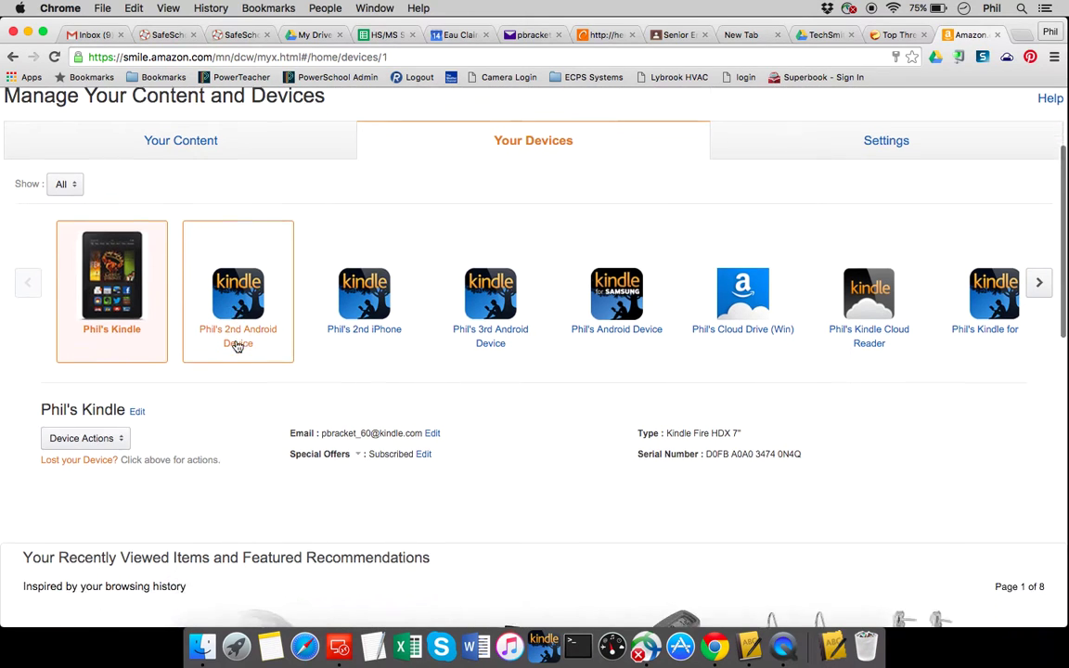
pyautogui.scroll(8, 236, 345)
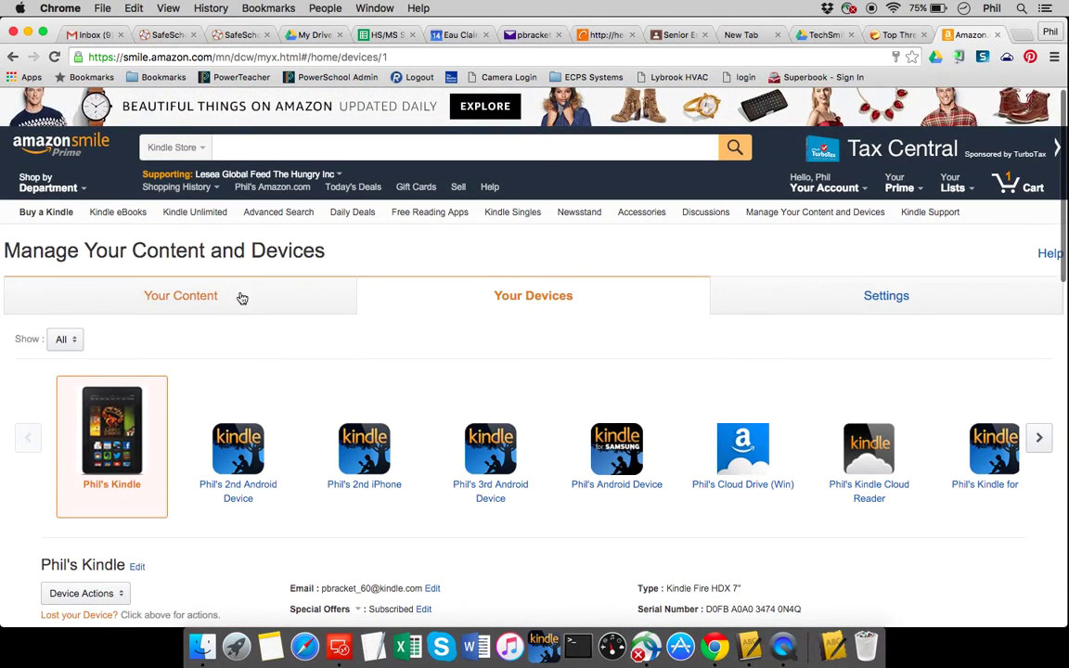
# Step: Go back to the account's content and look over the list of books
pyautogui.click(241, 297)
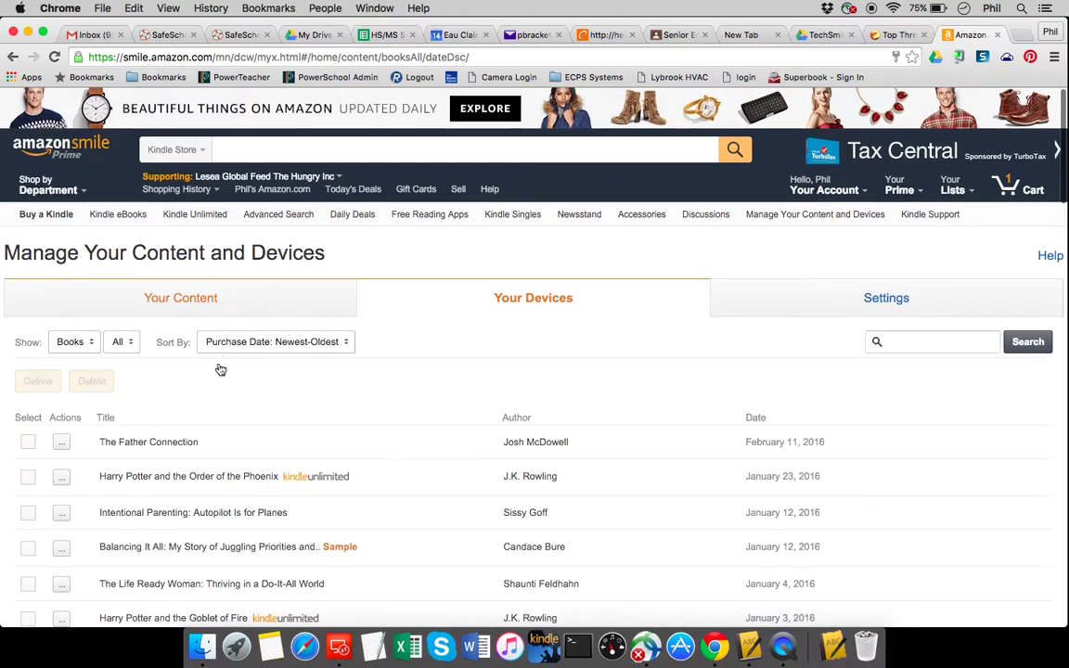
pyautogui.scroll(-5, 280, 423)
pyautogui.scroll(-5, 280, 423)
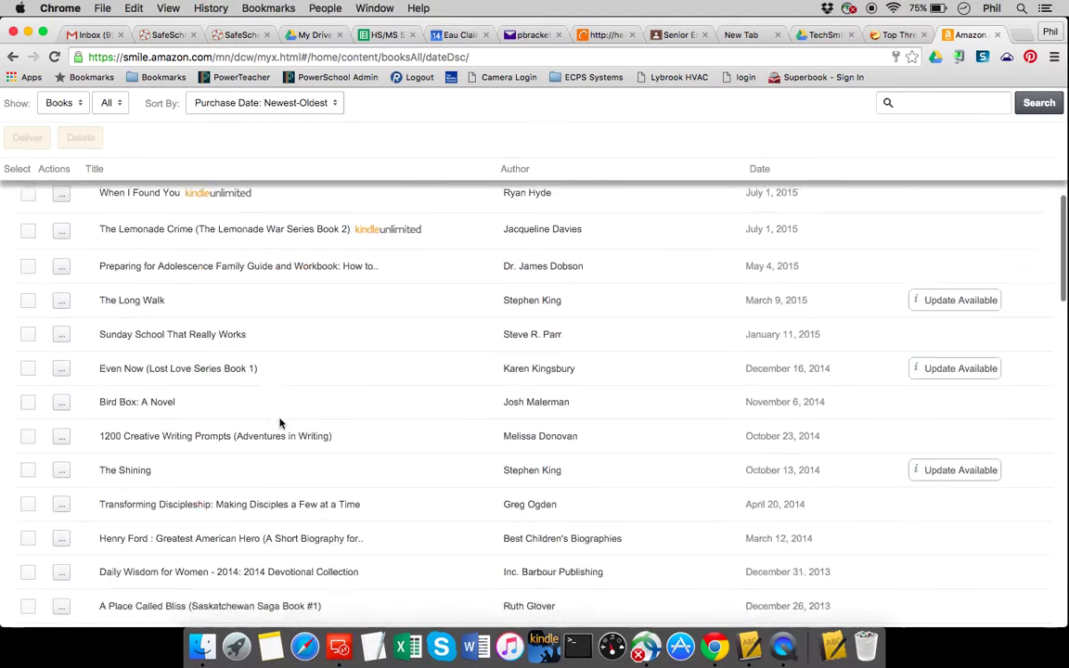
pyautogui.scroll(7, 281, 420)
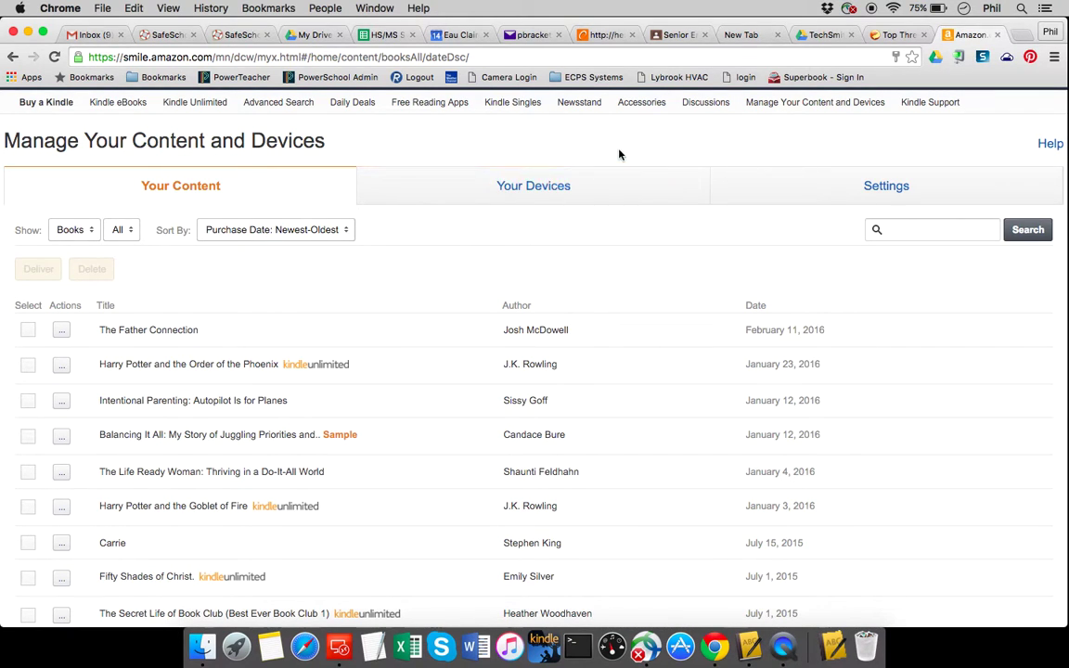
pyautogui.scroll(2, 618, 153)
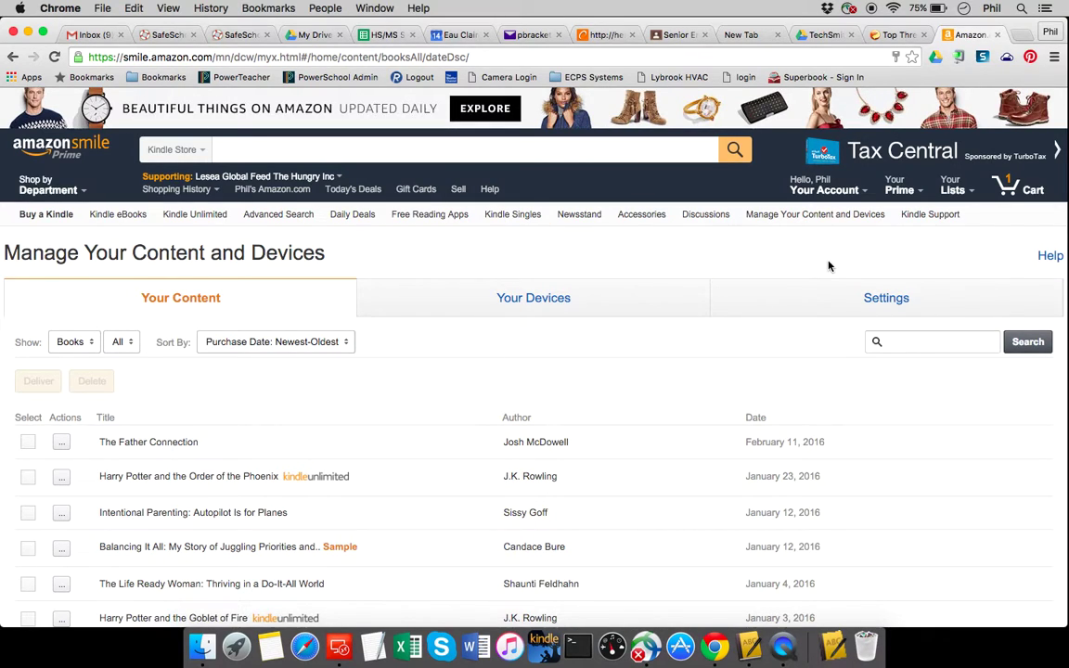
pyautogui.click(783, 650)
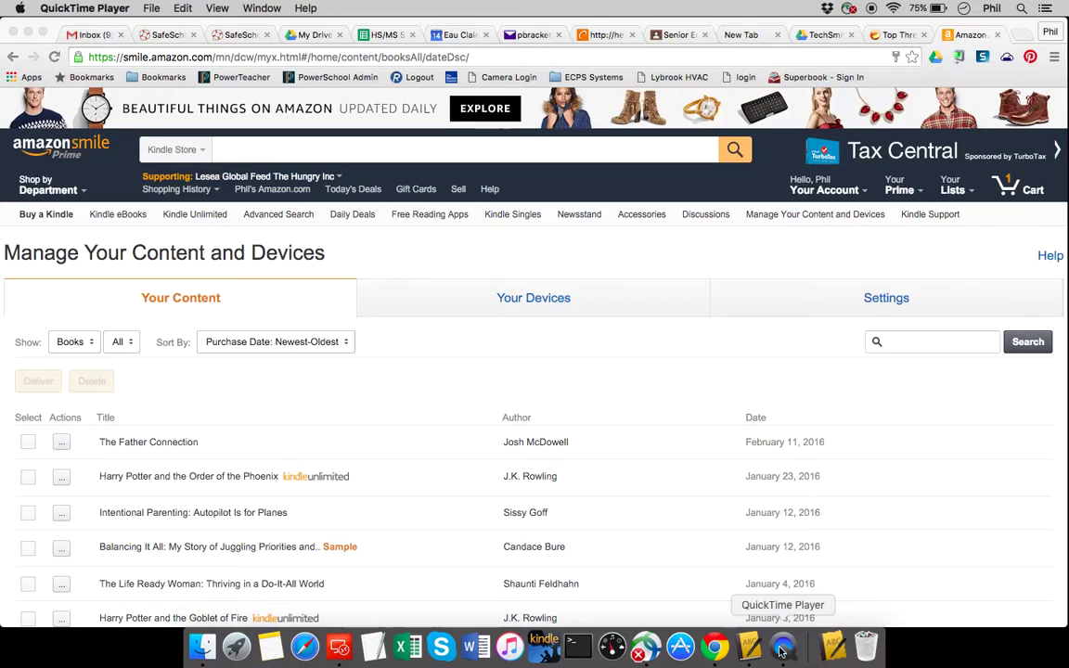